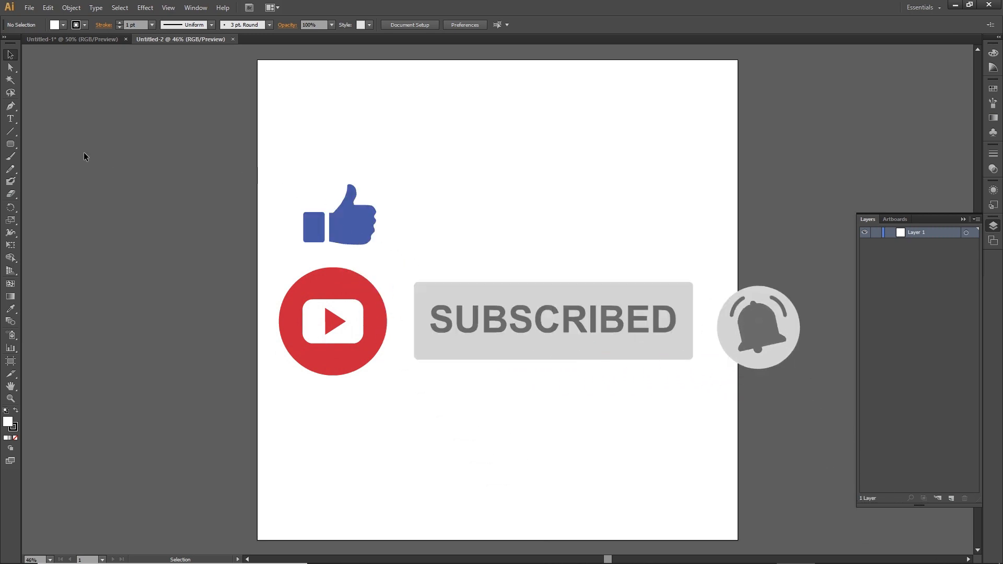
Draw a large circle about 987 px wide with the Ellipse tool and reposition it on the artboard.
left_click(10, 145)
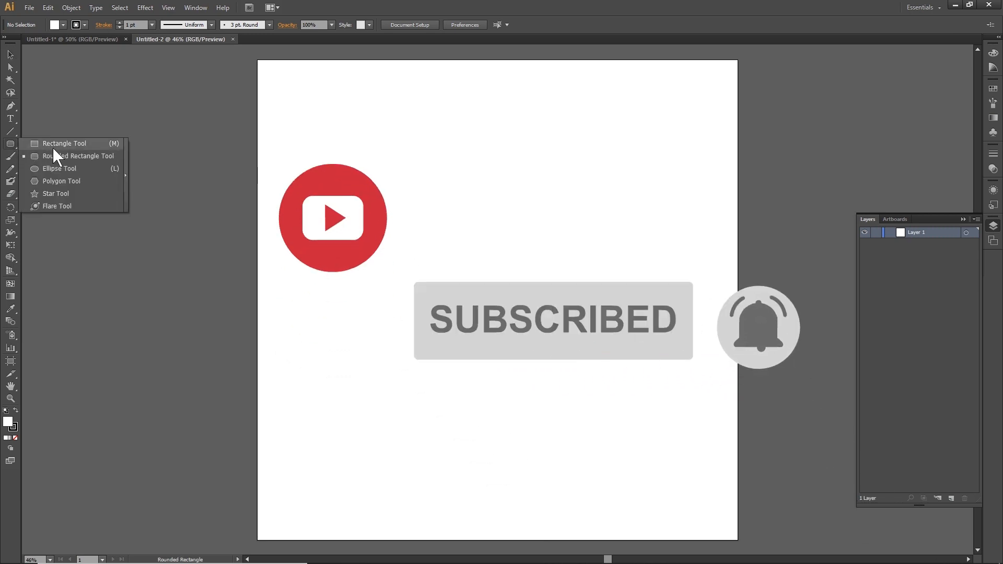
left_click(51, 170)
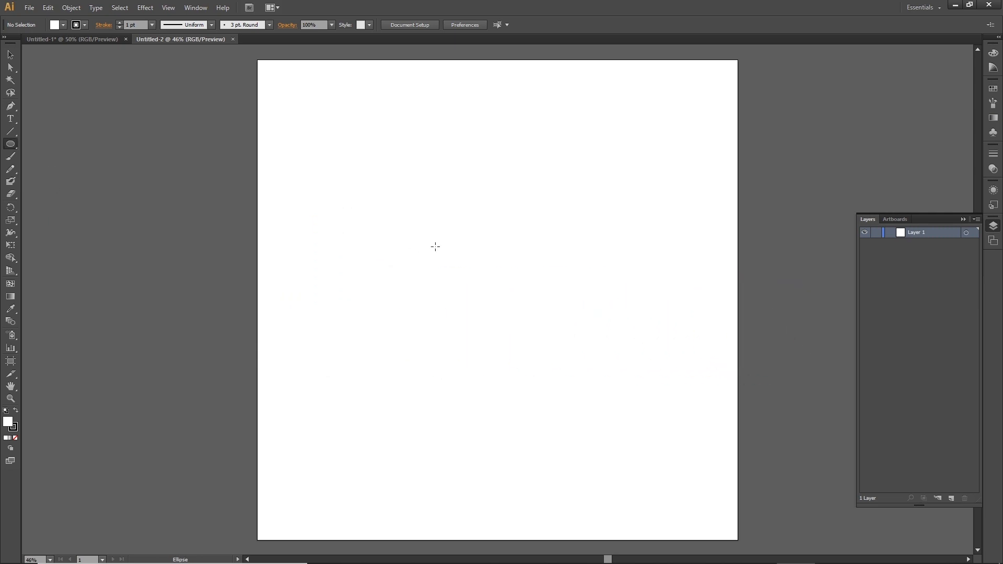
left_click_drag(417, 213, 655, 431)
left_click(11, 54)
left_click_drag(519, 266, 477, 286)
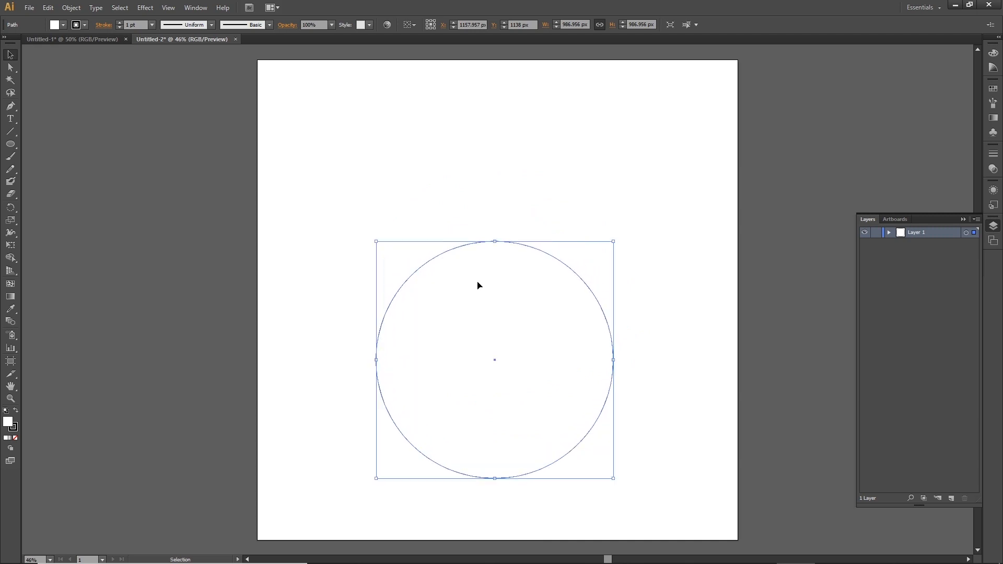
Remove the circle's stroke and fill it with blue 6699CC.
left_click(13, 432)
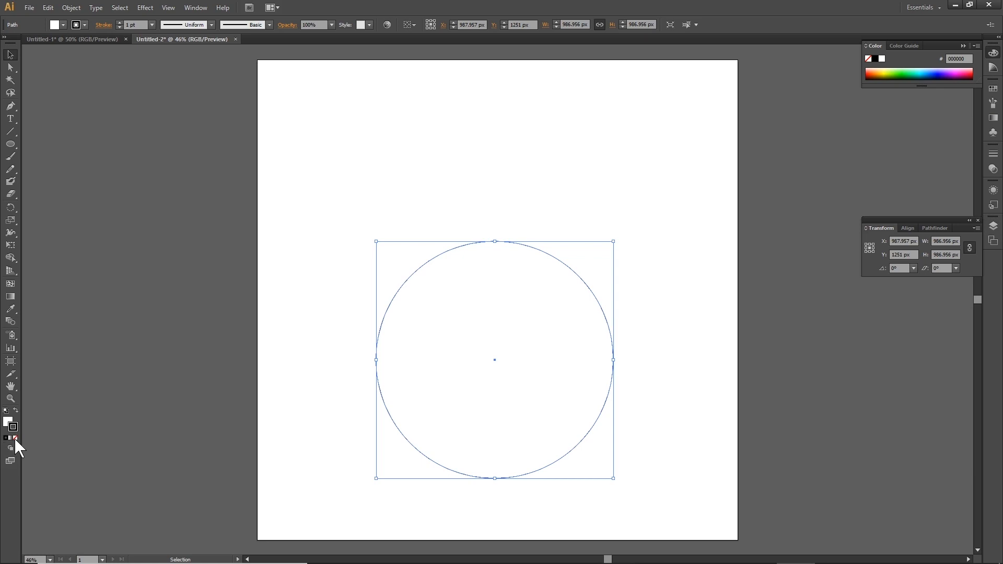
left_click(14, 438)
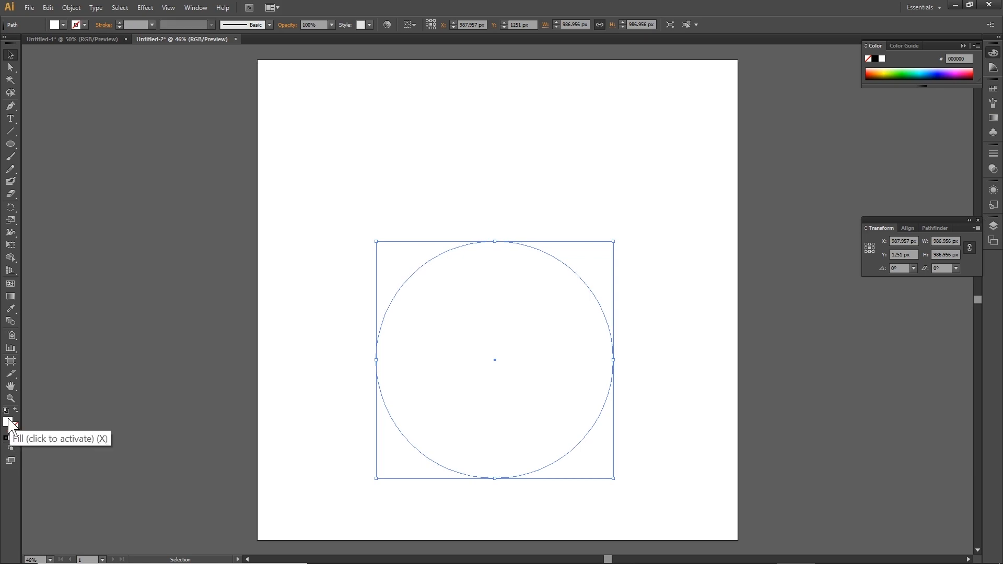
left_click(9, 426)
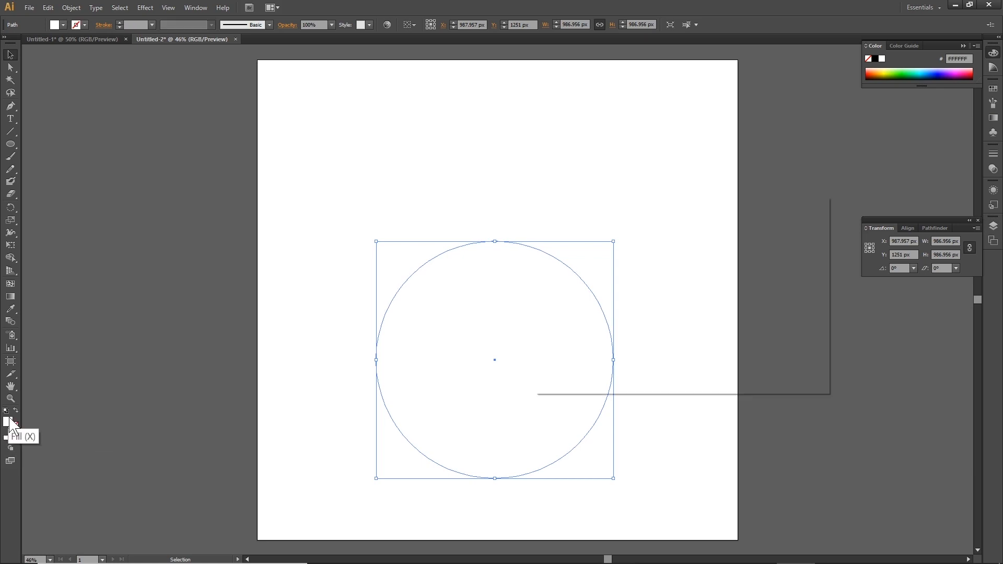
double_click(9, 423)
left_click(612, 268)
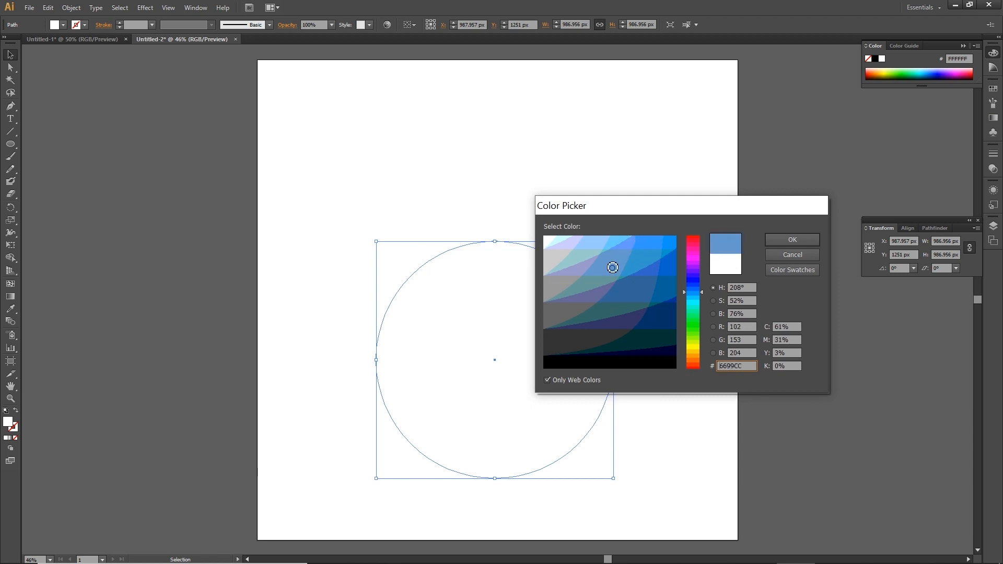
left_click(809, 238)
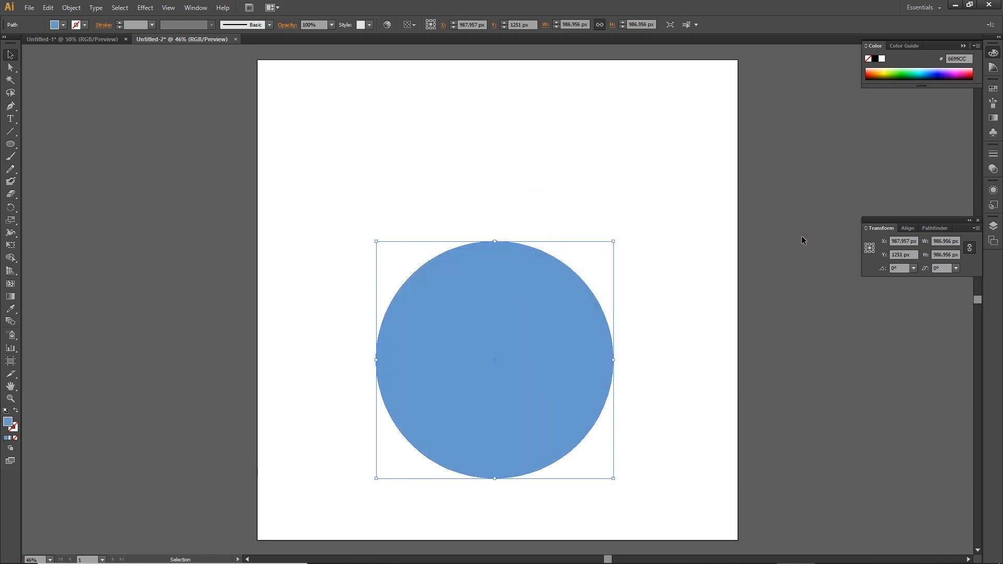
Lower the blue circle slightly and draw a circle about 435 px wide near the artboard's upper left.
mouse_move(539, 316)
left_mouse_down()
mouse_move(546, 324)
mouse_move(532, 333)
left_mouse_up()
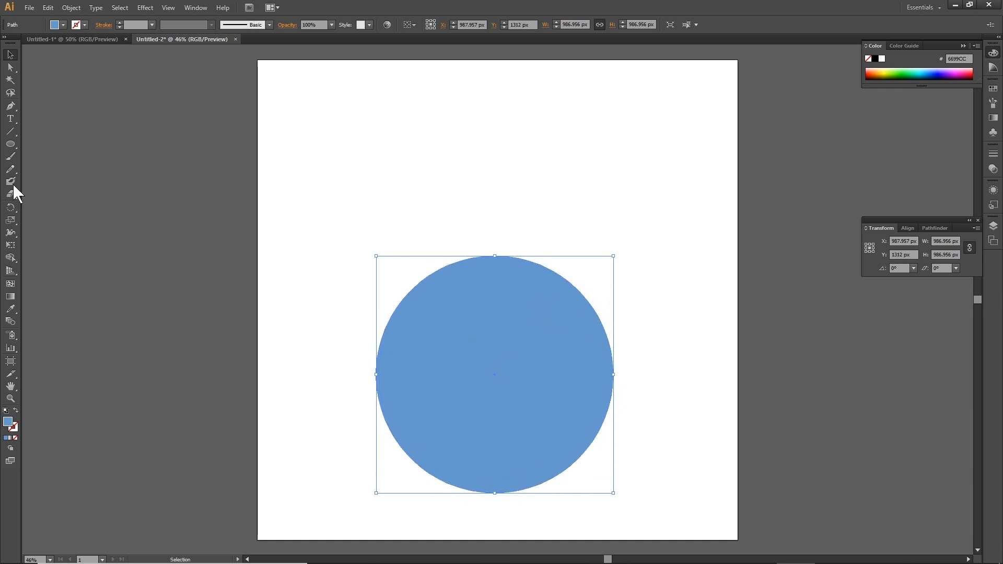
left_click(10, 144)
left_click_drag(343, 104, 446, 208)
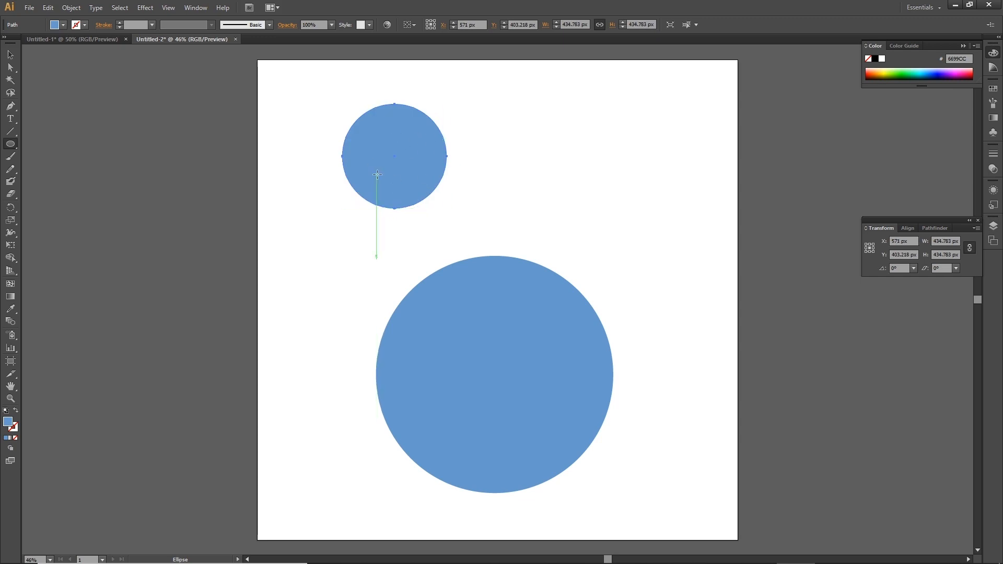
Set the small circle's fill to white FFFFFF.
double_click(7, 424)
left_click(545, 238)
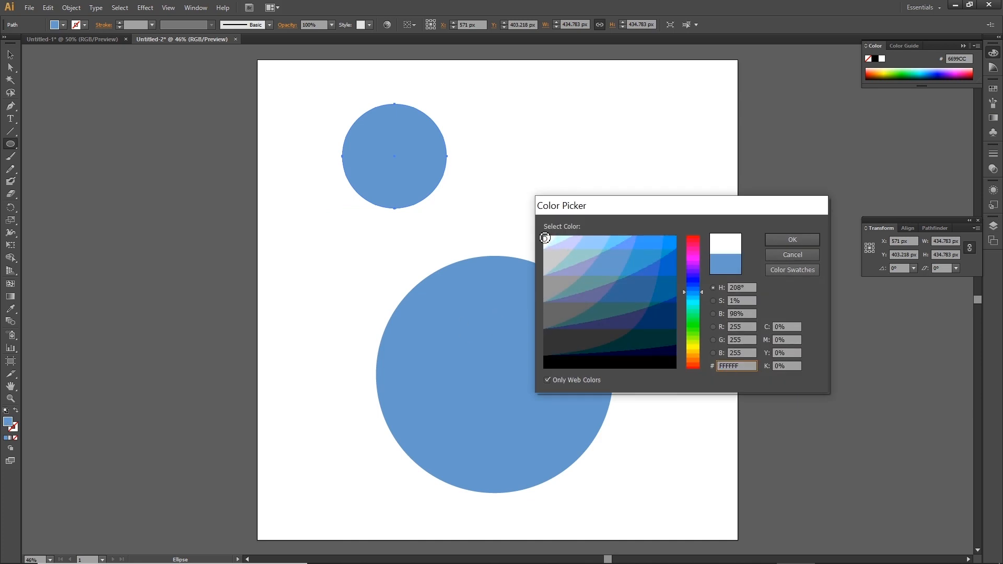
left_click(799, 242)
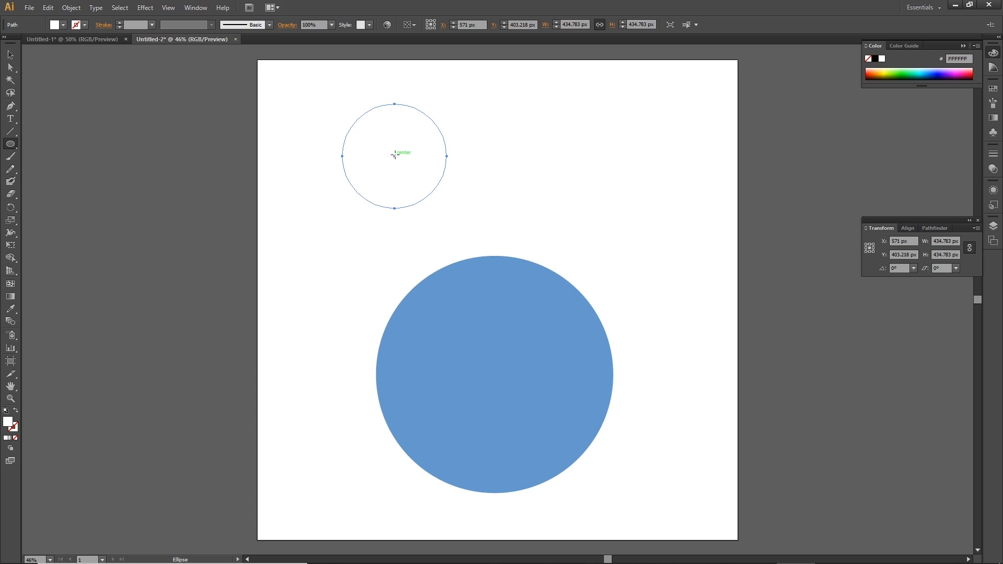
Draw a pupil circle about 104 px wide centered in the white circle and fill it black.
mouse_move(394, 156)
left_mouse_down()
mouse_move(407, 176)
mouse_move(398, 160)
mouse_move(402, 172)
mouse_move(420, 174)
mouse_move(405, 158)
mouse_move(401, 181)
mouse_move(428, 179)
mouse_move(411, 162)
mouse_move(408, 181)
mouse_move(408, 169)
left_mouse_up()
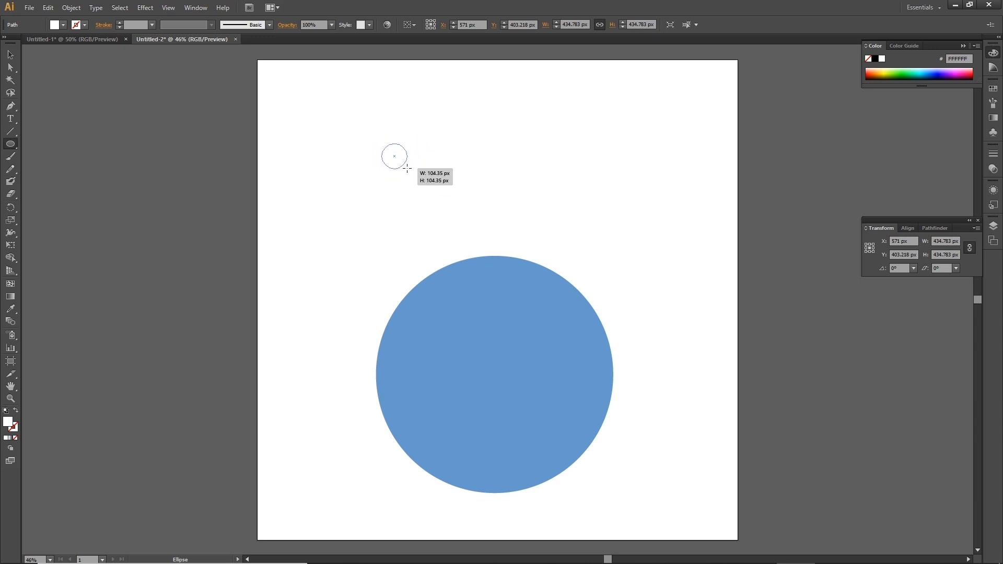
left_click_drag(408, 169, 407, 169)
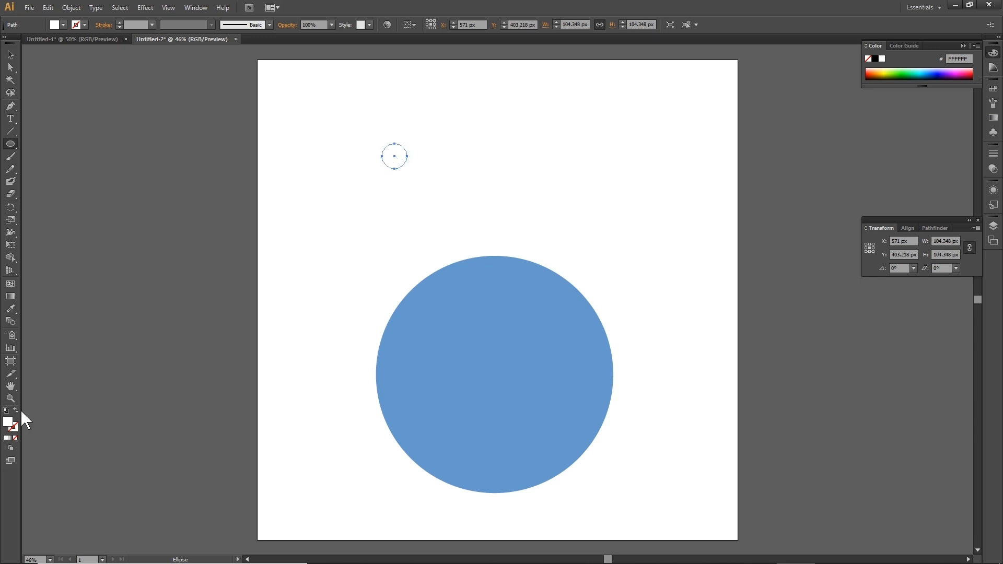
double_click(7, 422)
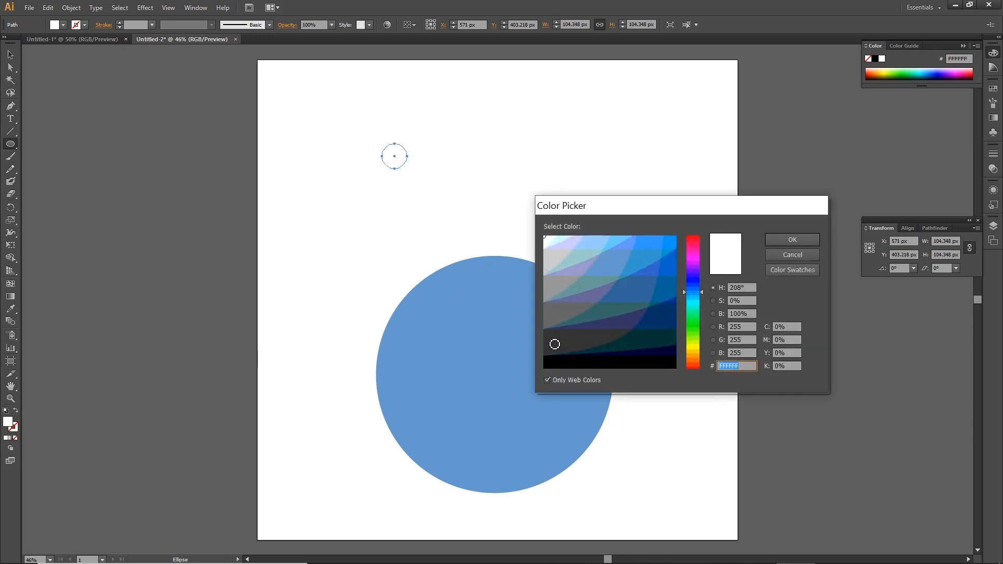
left_click(549, 364)
left_click(793, 239)
Select the white circle and pupil together and duplicate them about 378 px to the right.
left_click(10, 55)
left_click_drag(310, 91, 529, 240)
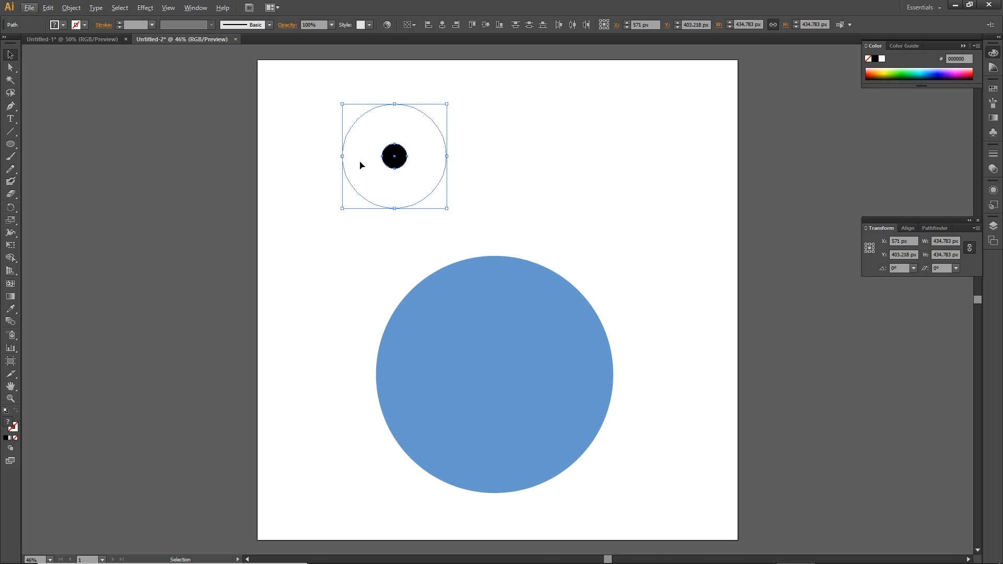
left_click_drag(360, 165, 451, 165)
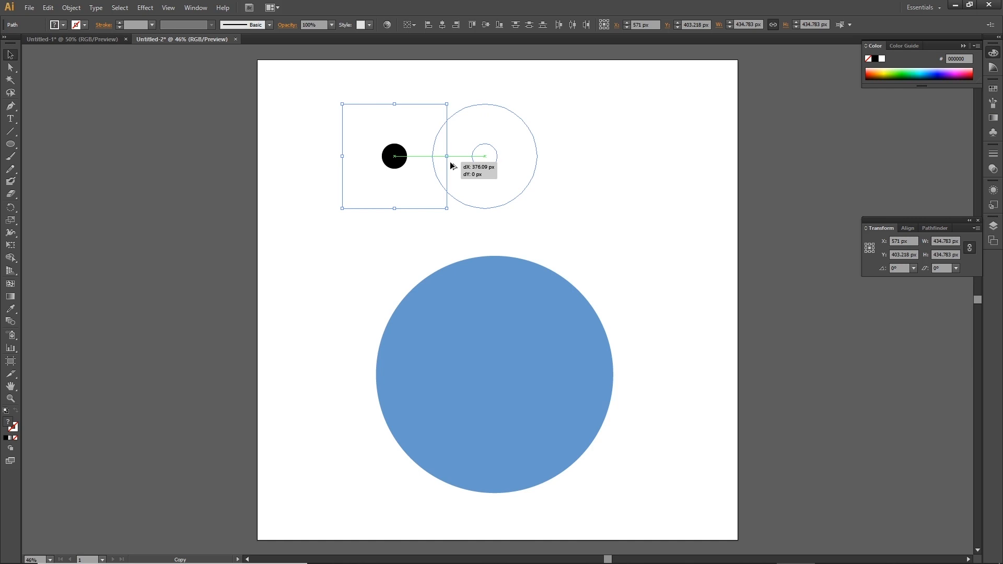
left_click_drag(450, 161, 450, 161)
Select both eyes and group them.
left_click_drag(305, 78, 636, 228)
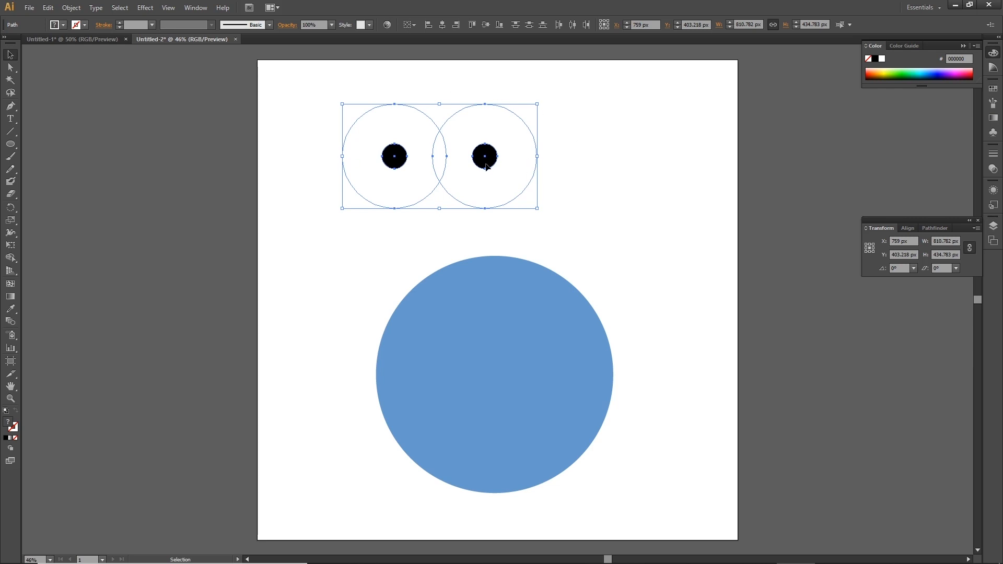
right_click(511, 139)
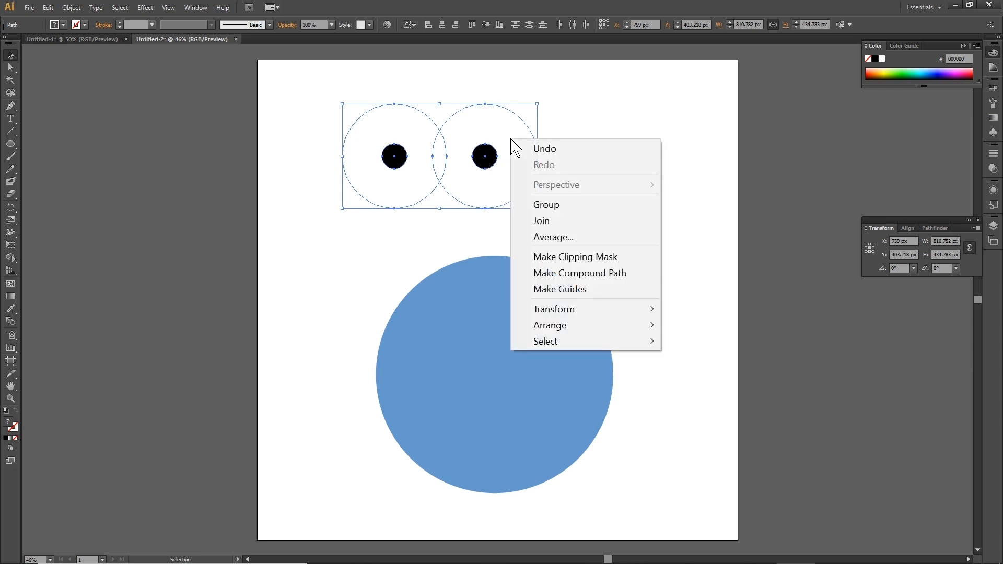
left_click(557, 208)
Move the grouped eyes onto the upper middle of the blue circle.
left_click(542, 180)
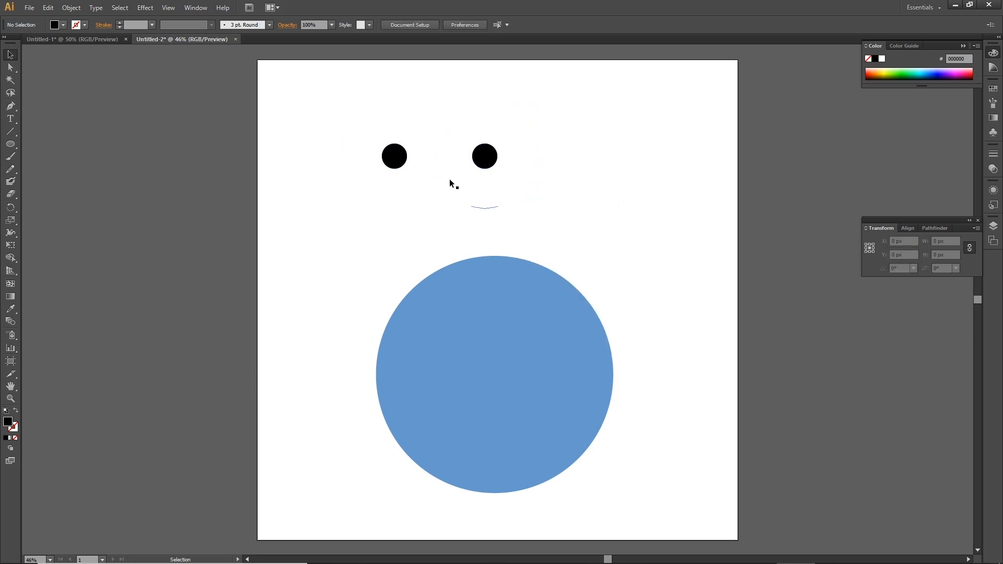
left_click(405, 178)
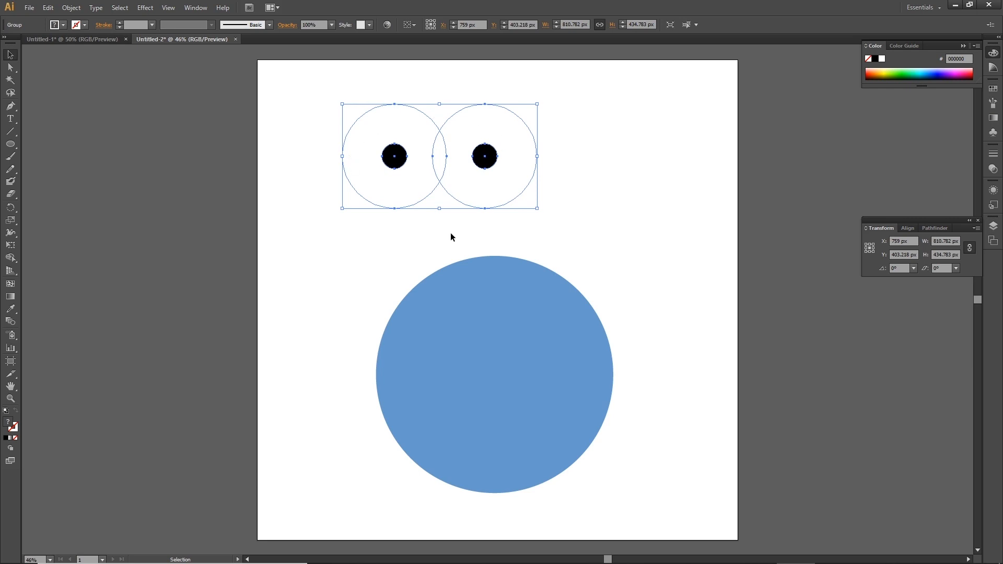
left_click_drag(388, 183, 444, 365)
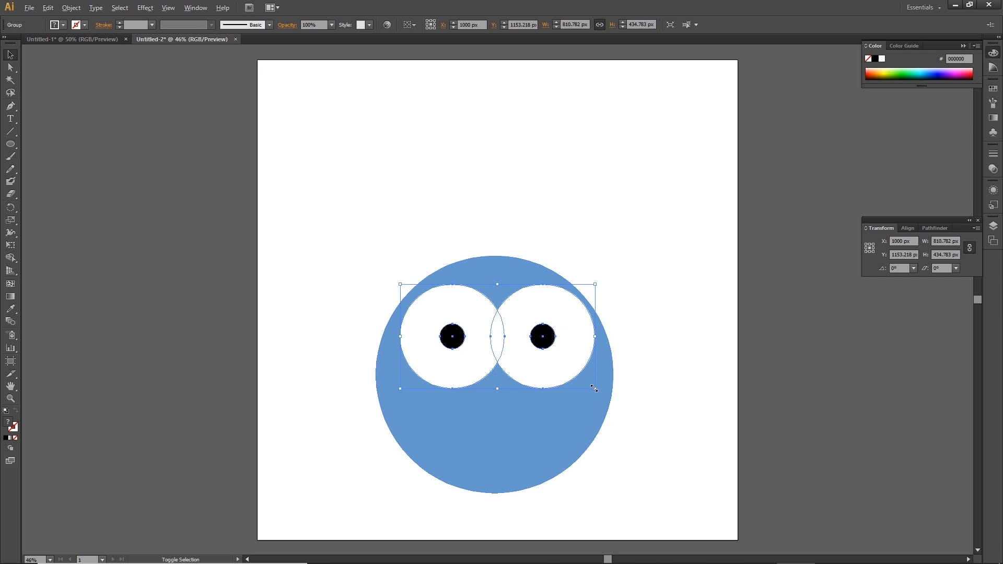
Scale the eye group up to about 1058 × 567 px and center it across the blue circle.
left_click_drag(595, 388, 605, 401)
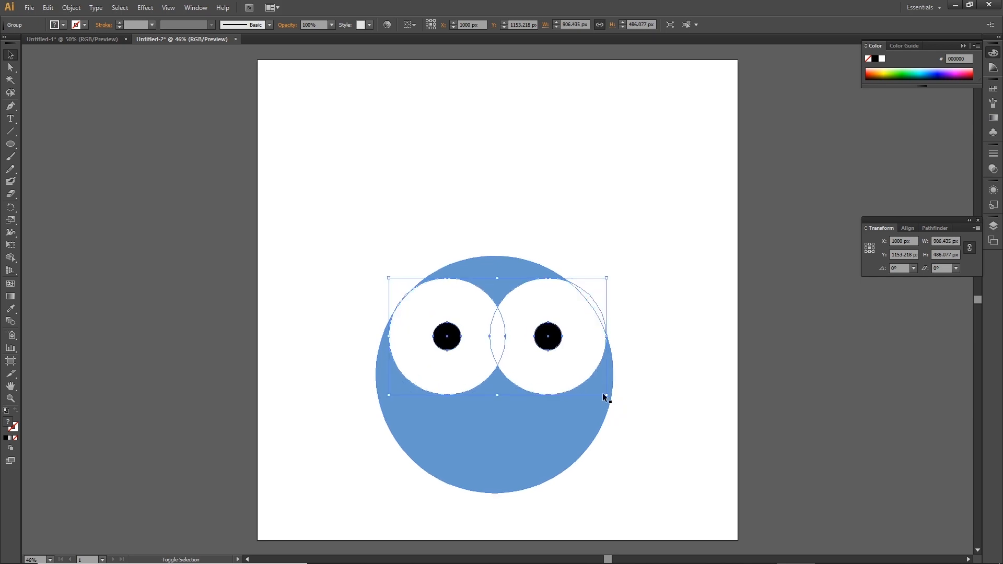
mouse_move(605, 396)
left_mouse_down()
mouse_move(615, 398)
mouse_move(606, 394)
left_mouse_up()
left_click_drag(544, 379, 546, 396)
left_click_drag(605, 414, 617, 427)
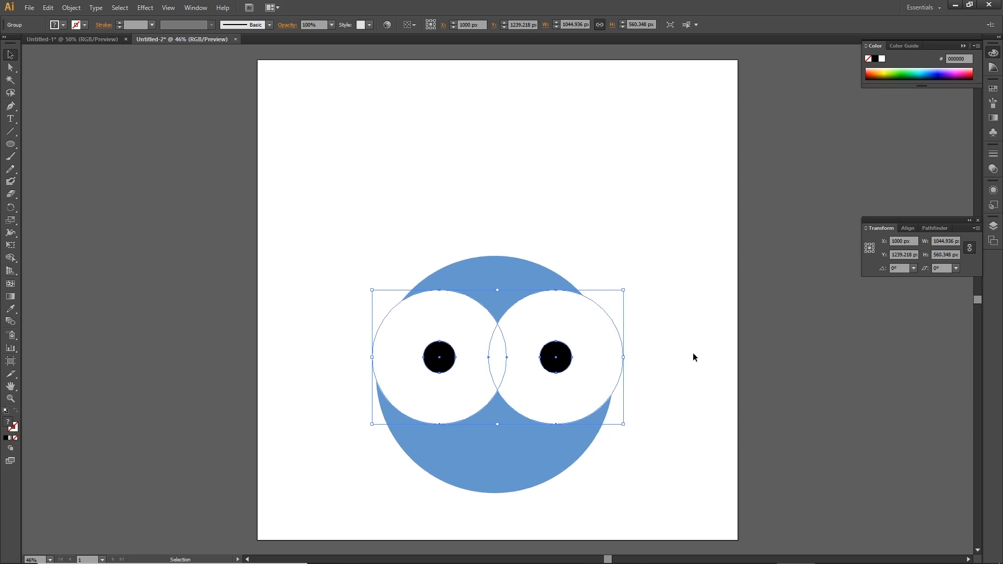
left_click_drag(626, 427, 627, 428)
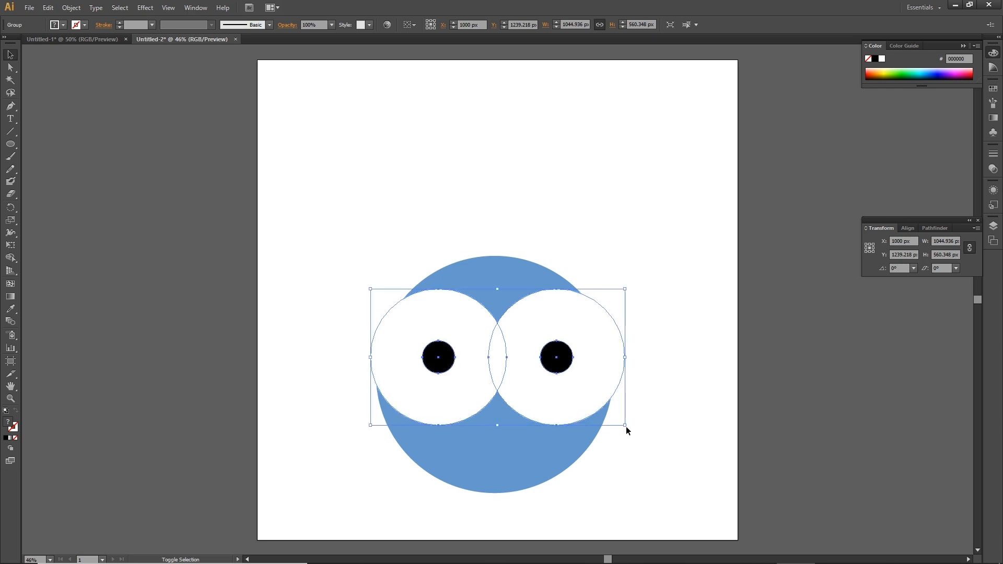
left_click(657, 436)
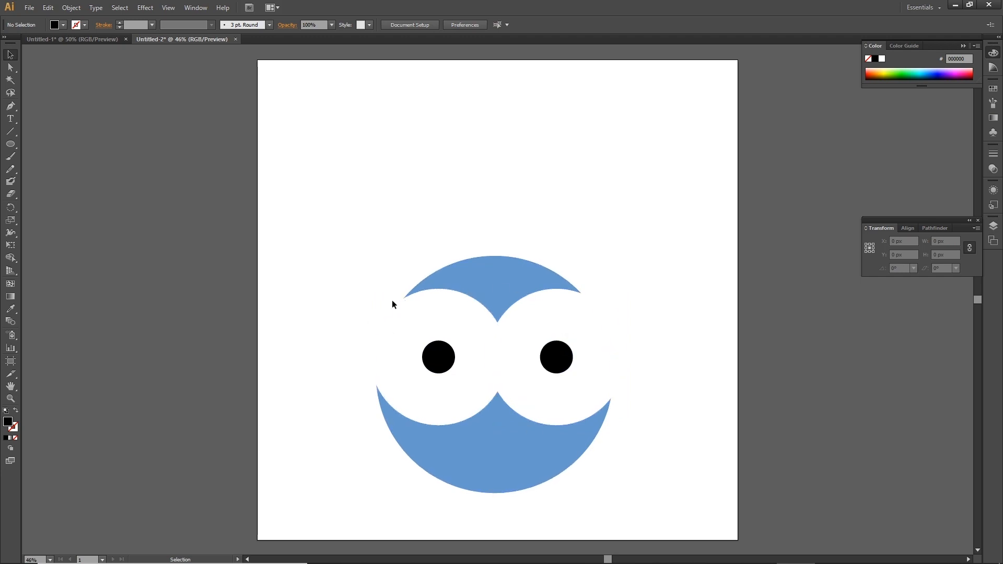
Draw a square about 217 px wide with the Rectangle tool near the artboard's upper left.
left_click(10, 145)
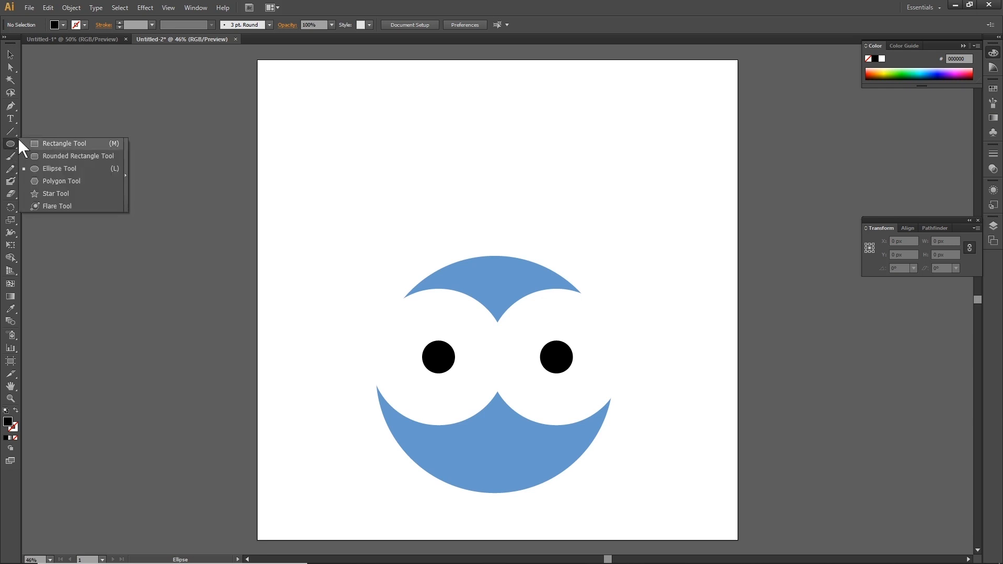
left_click(74, 143)
mouse_move(340, 98)
left_mouse_down()
mouse_move(383, 152)
mouse_move(405, 153)
mouse_move(392, 136)
left_mouse_up()
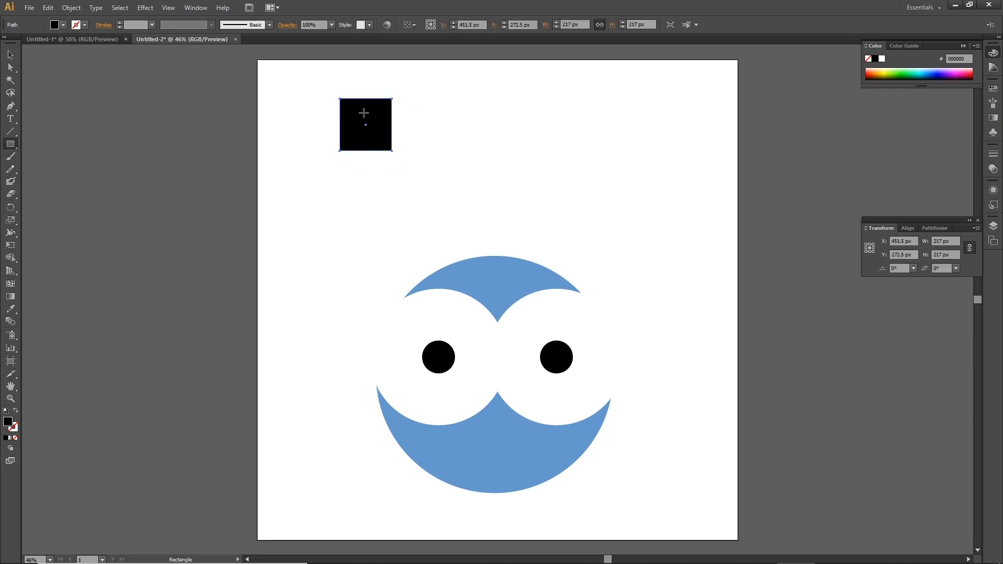
Set the square's fill to yellow FFCC00.
double_click(8, 422)
left_click_drag(694, 313, 694, 351)
left_click_drag(656, 251, 675, 239)
left_click(793, 239)
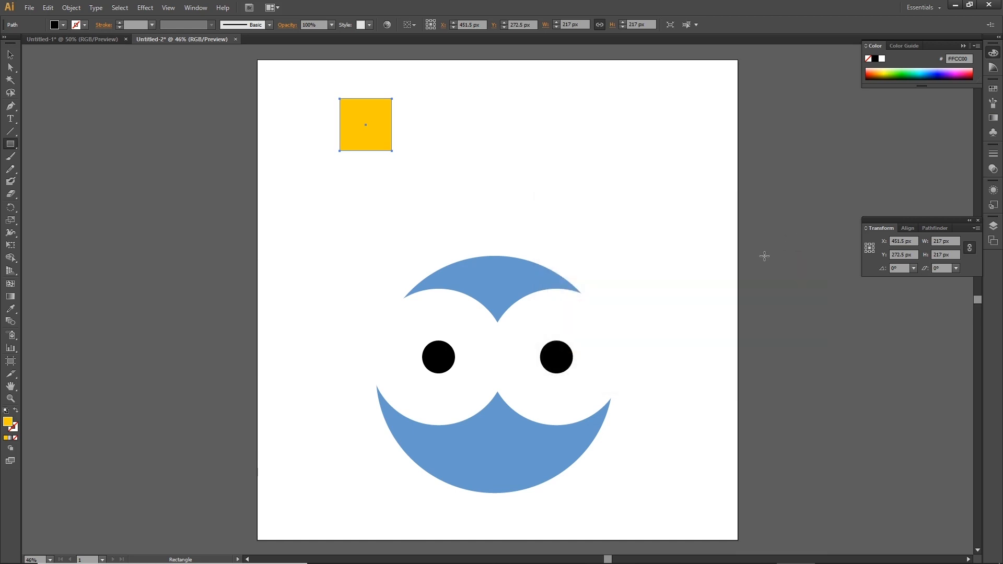
Rotate the yellow square 45 degrees into a diamond and move it below the eyes as a beak.
left_click(11, 56)
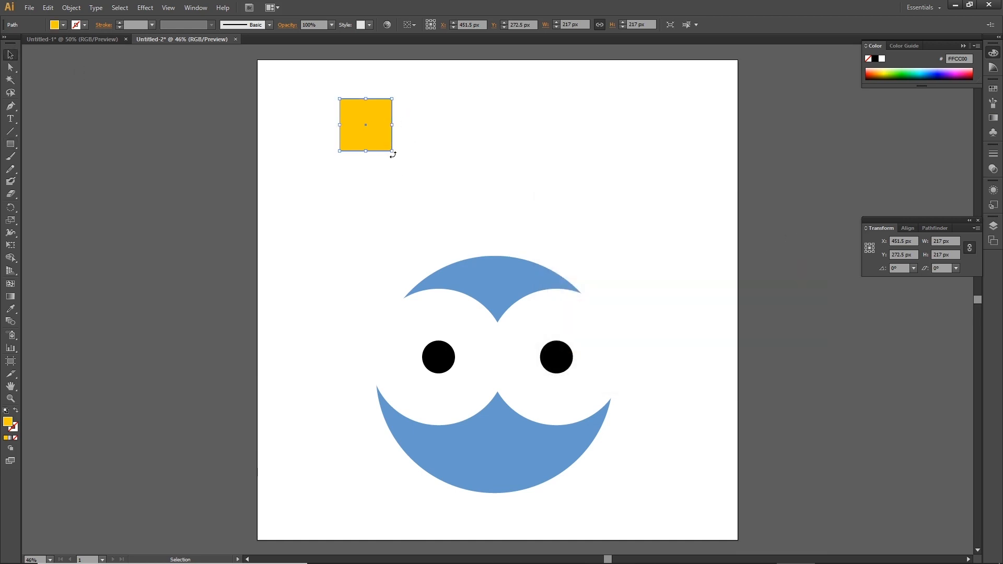
left_click_drag(393, 155, 421, 126)
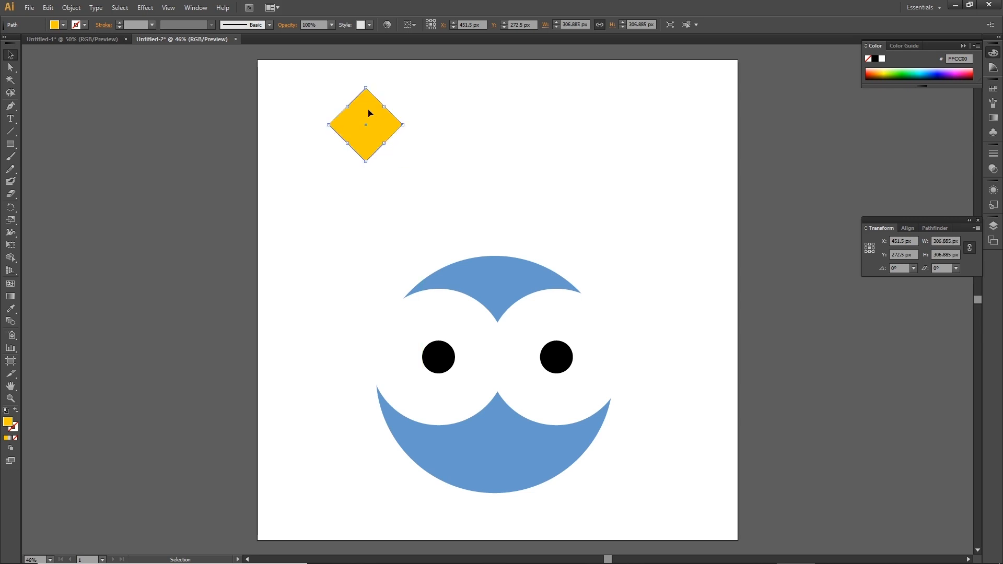
left_click_drag(364, 109, 496, 399)
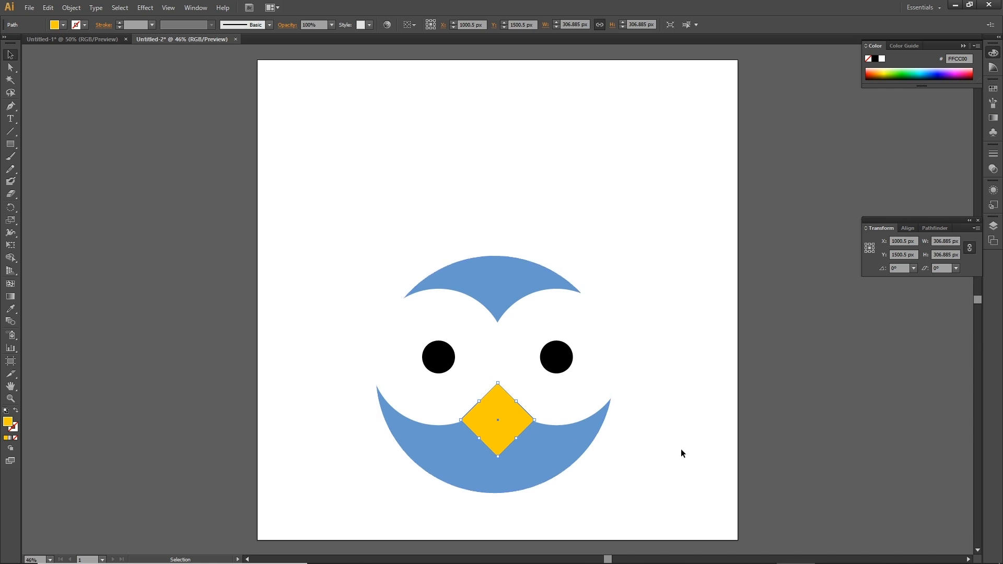
Send the beak backward so it sits behind the eyes.
right_click(511, 435)
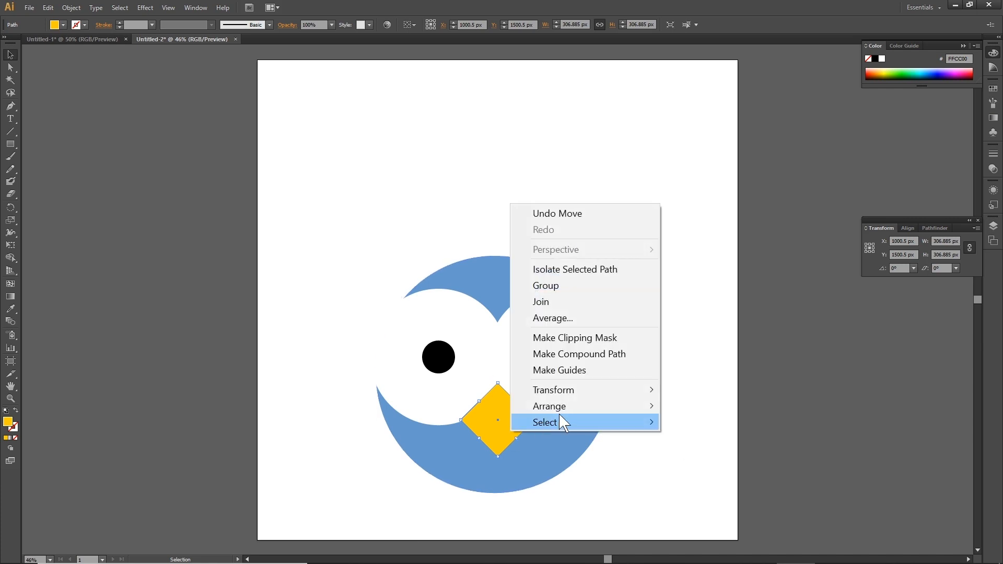
mouse_move(578, 409)
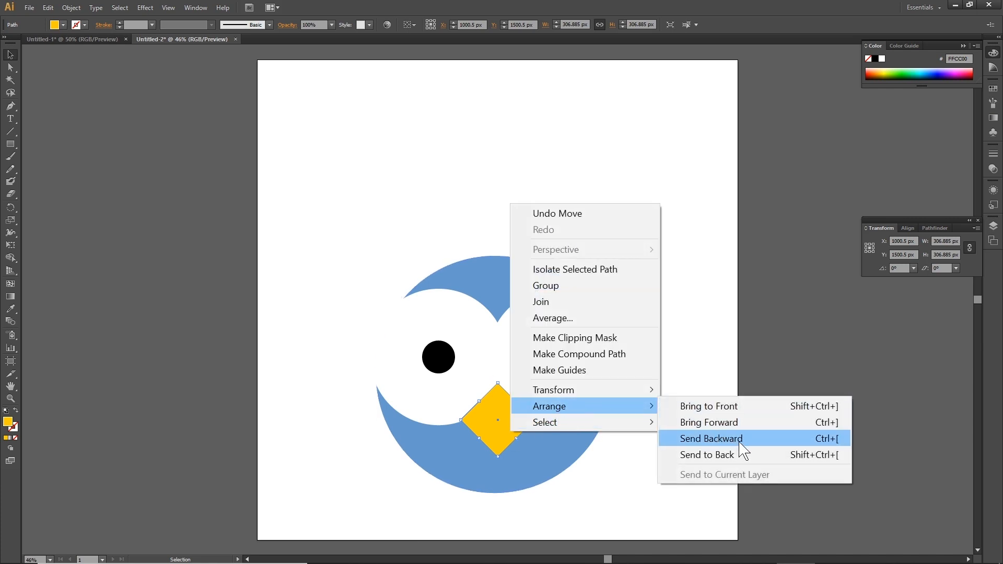
left_click(706, 439)
left_click(763, 425)
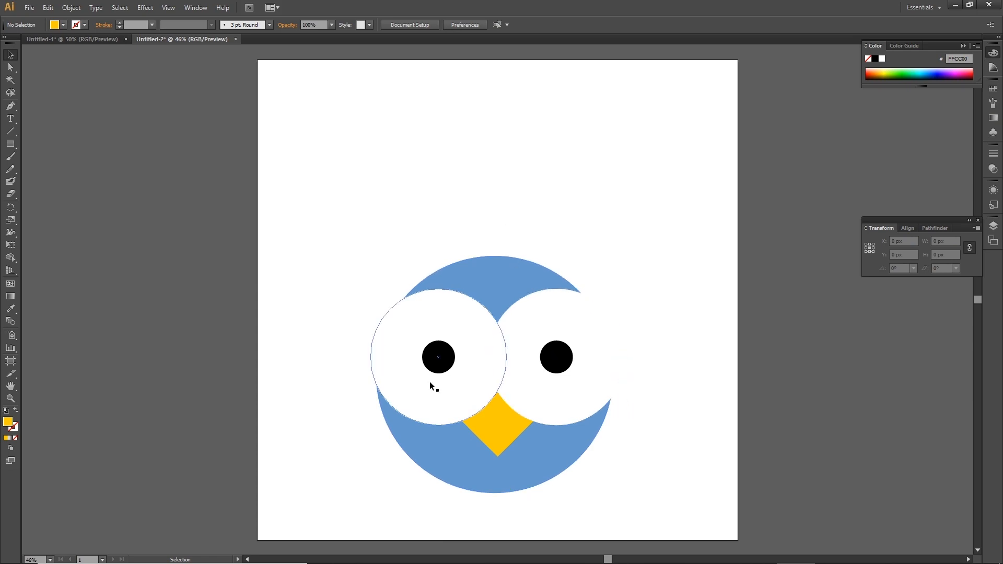
Select the eyes together with the beak and duplicate them above the face.
left_click(468, 393)
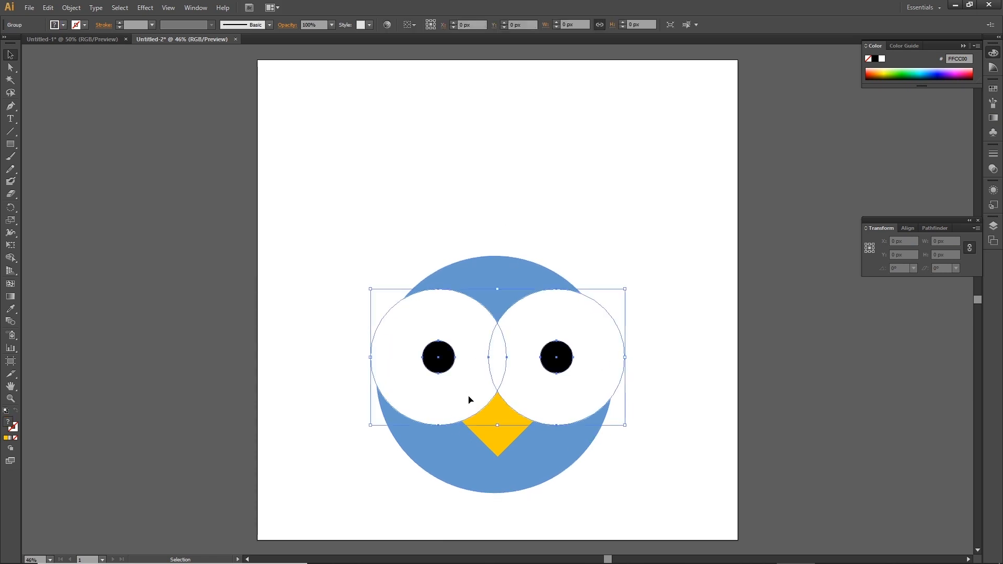
left_click(499, 443, "shift")
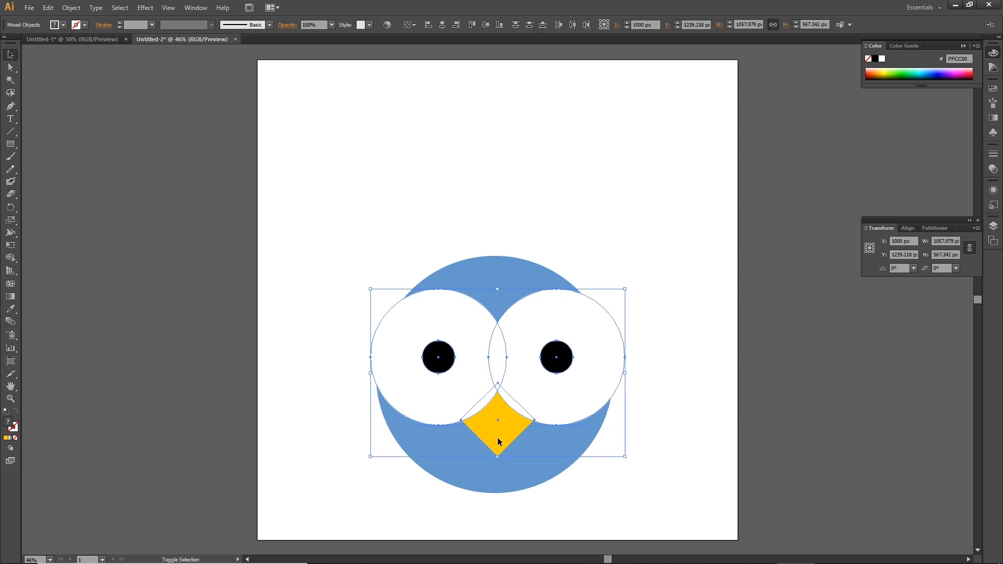
left_click(582, 196)
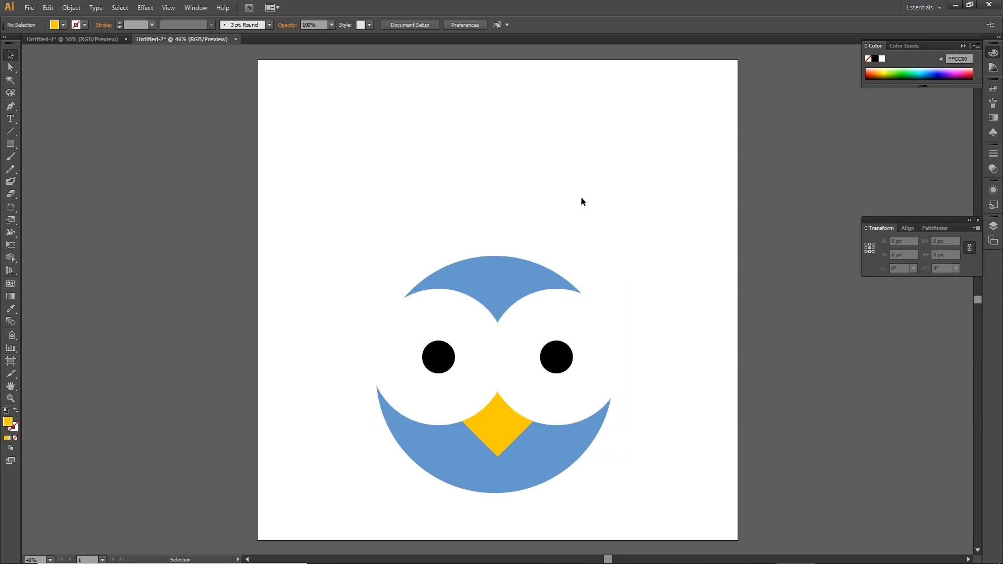
left_click(480, 339)
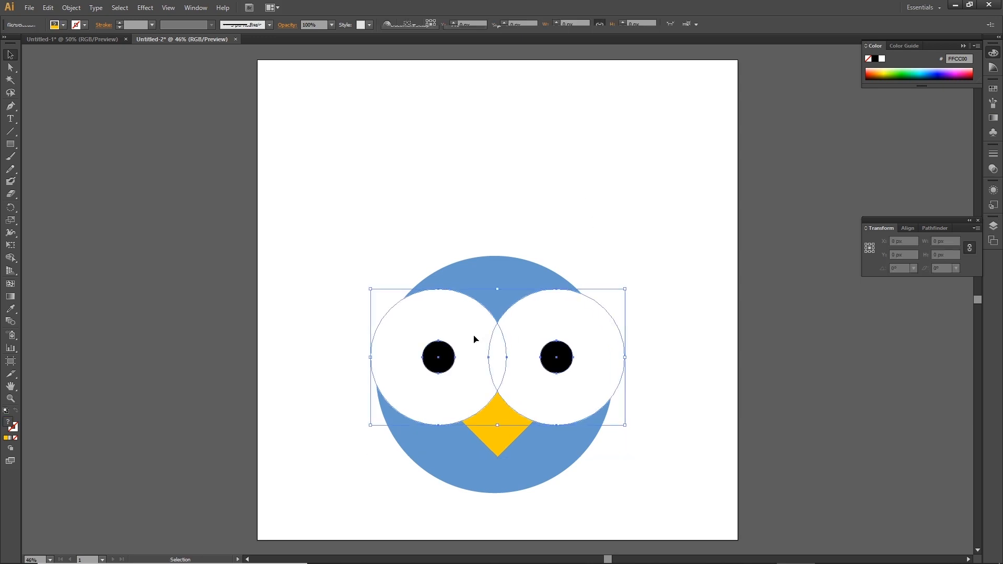
key("shift")
left_click(500, 442, "shift")
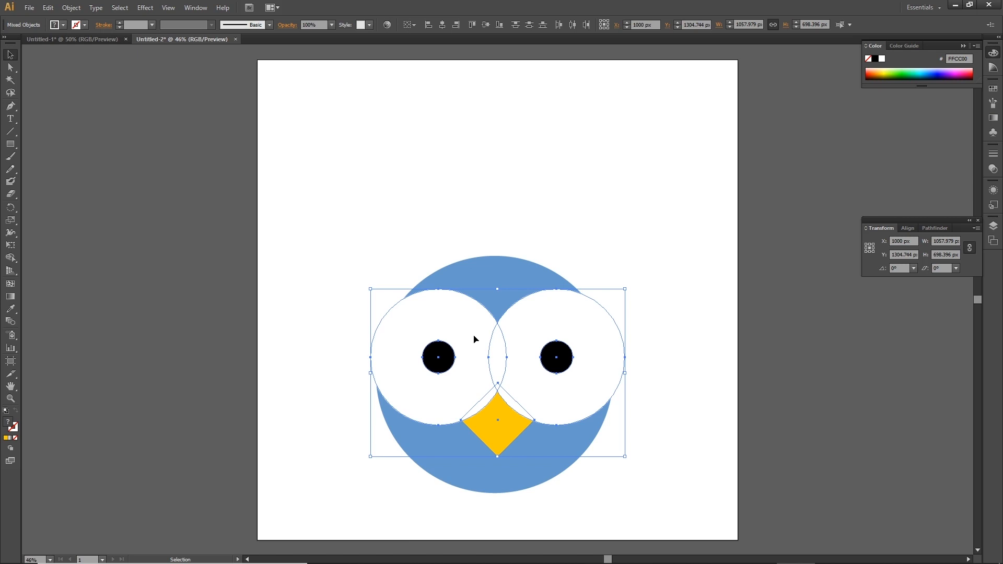
left_click_drag(476, 355, 481, 140)
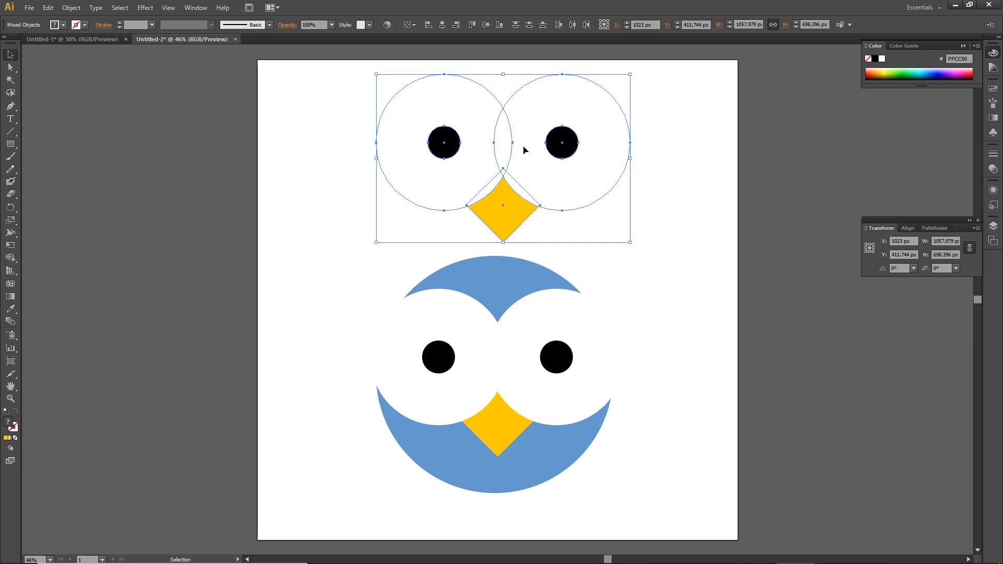
Merge the duplicated eyes and beak into a single shape with the Shape Builder tool.
left_click(11, 258)
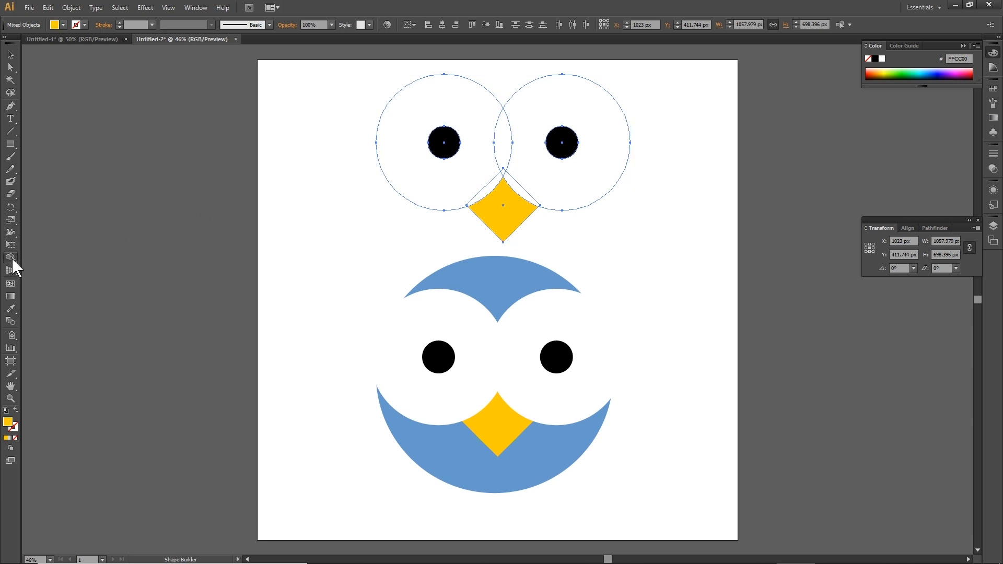
left_click(9, 257)
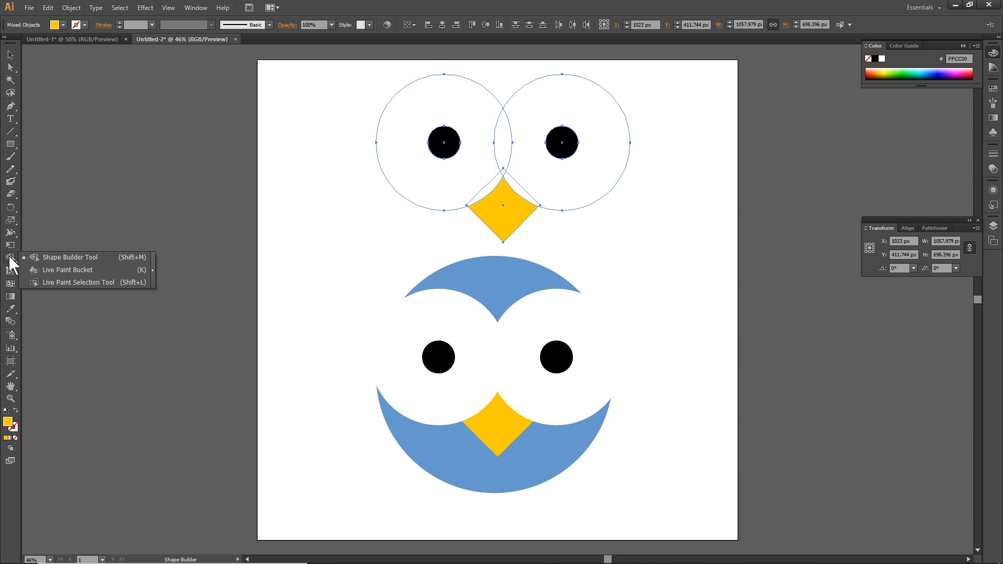
left_click(86, 256)
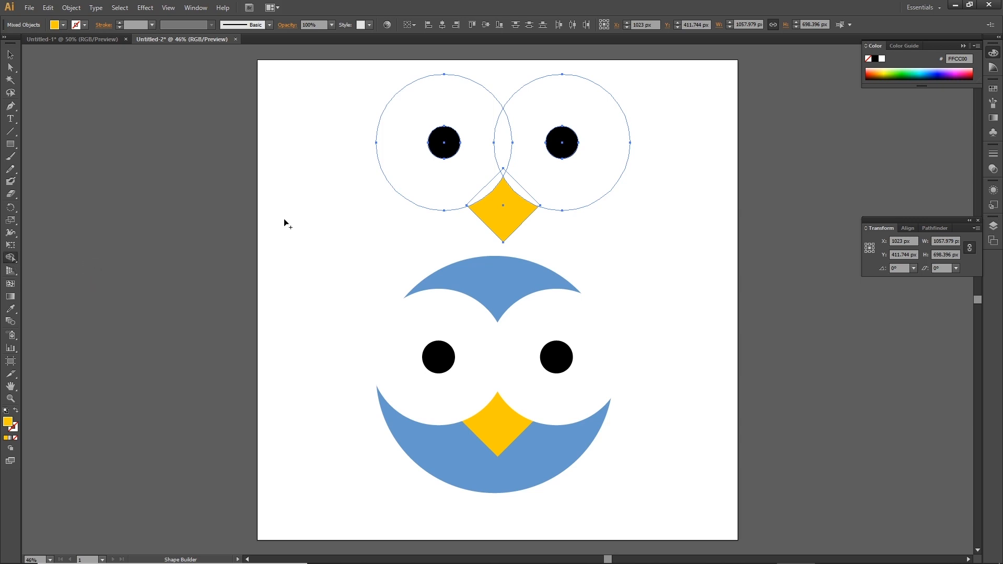
left_click_drag(444, 142, 506, 208)
mouse_move(461, 142)
left_mouse_down()
mouse_move(525, 151)
mouse_move(518, 198)
mouse_move(541, 180)
mouse_move(503, 197)
left_mouse_up()
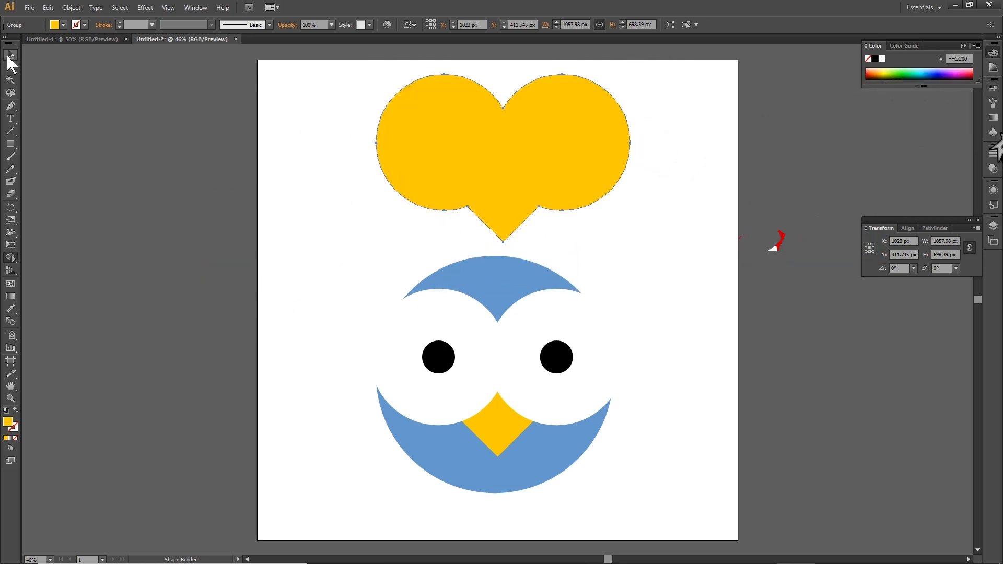
Move the merged shape down onto the face, aligned over the original eyes.
left_click(11, 55)
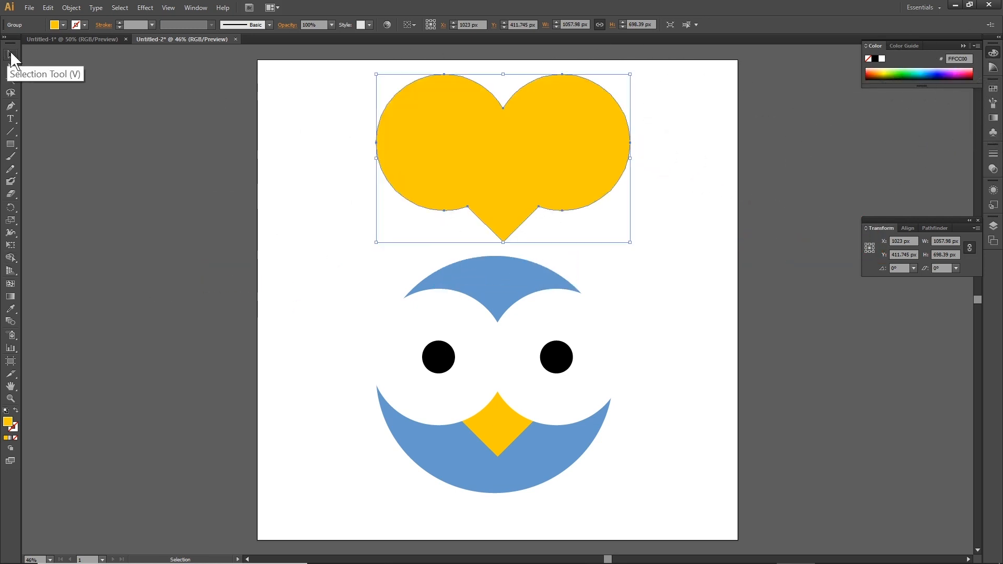
left_click_drag(537, 135, 530, 344)
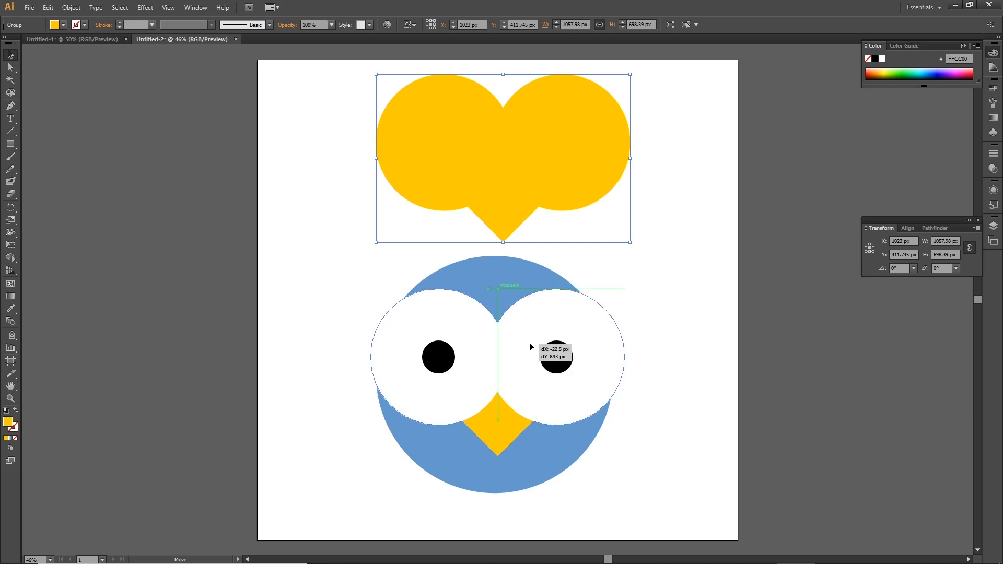
left_click_drag(530, 343, 530, 344)
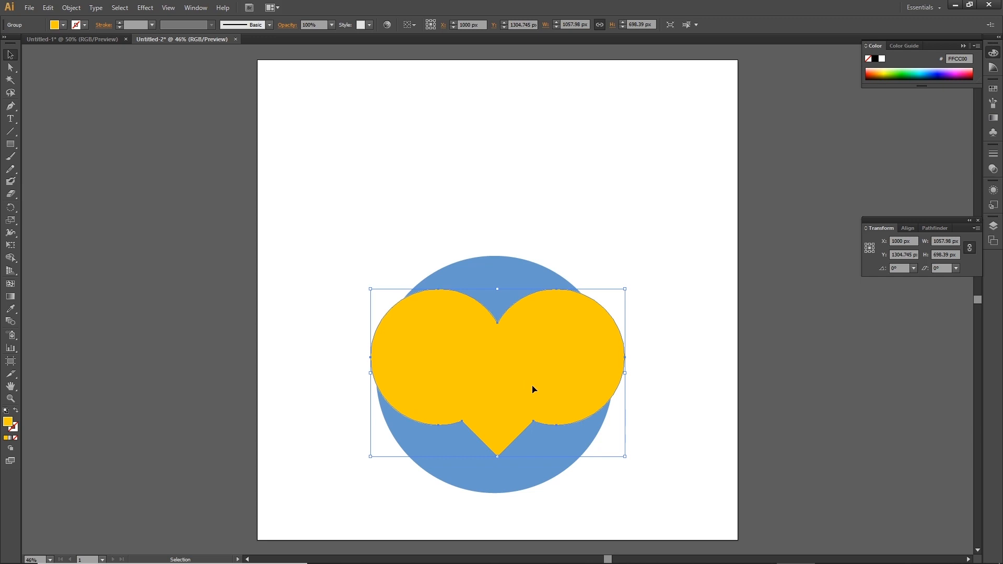
Reorder the merged shape beneath the eyes group in the layer stack.
left_click(994, 227)
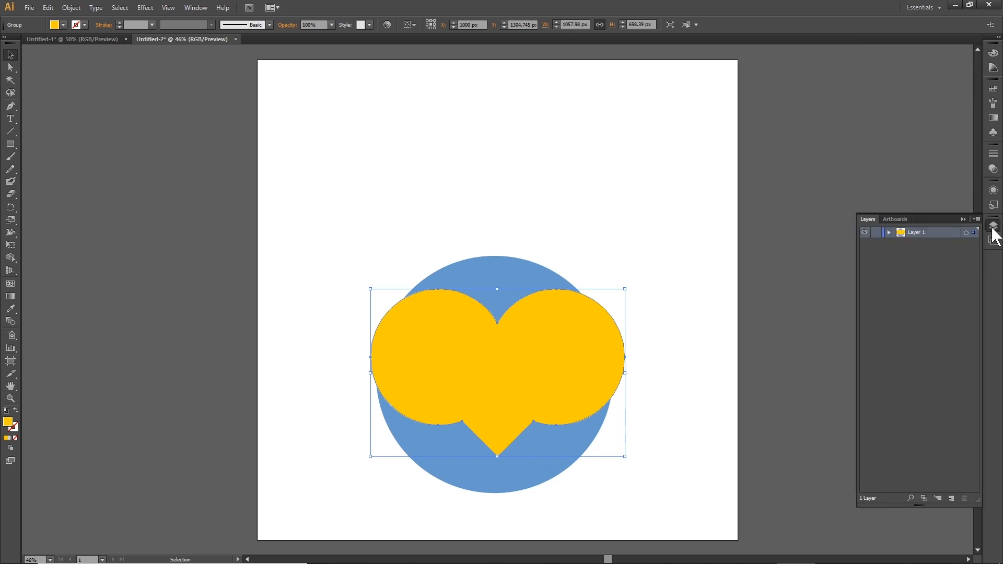
left_click(888, 232)
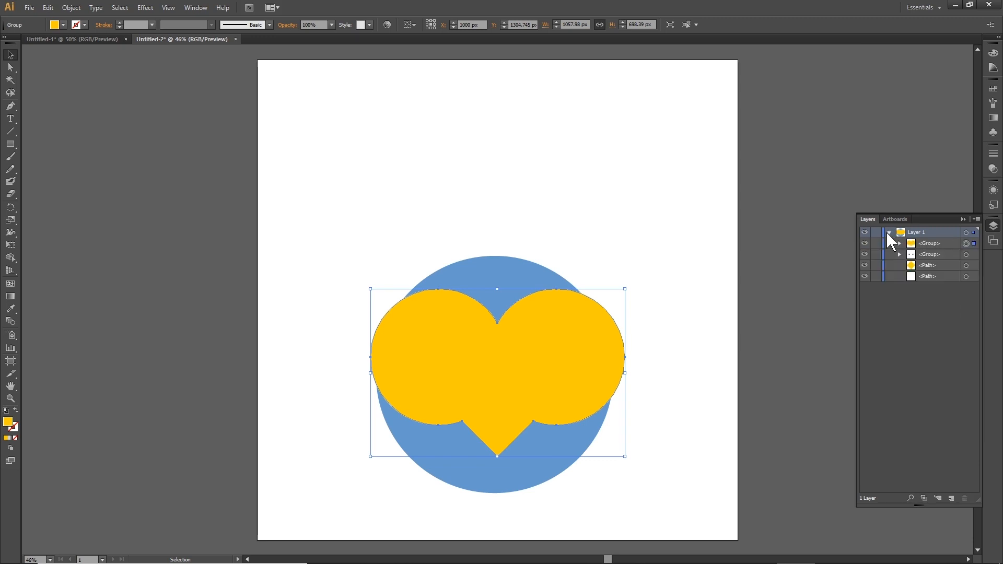
left_click(934, 244)
left_click_drag(934, 245, 937, 268)
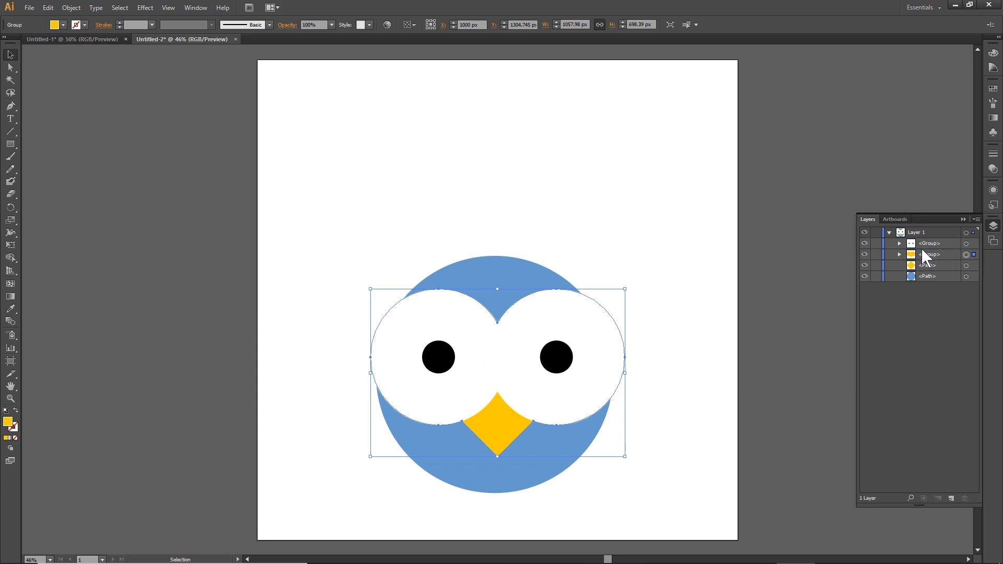
left_click(864, 244)
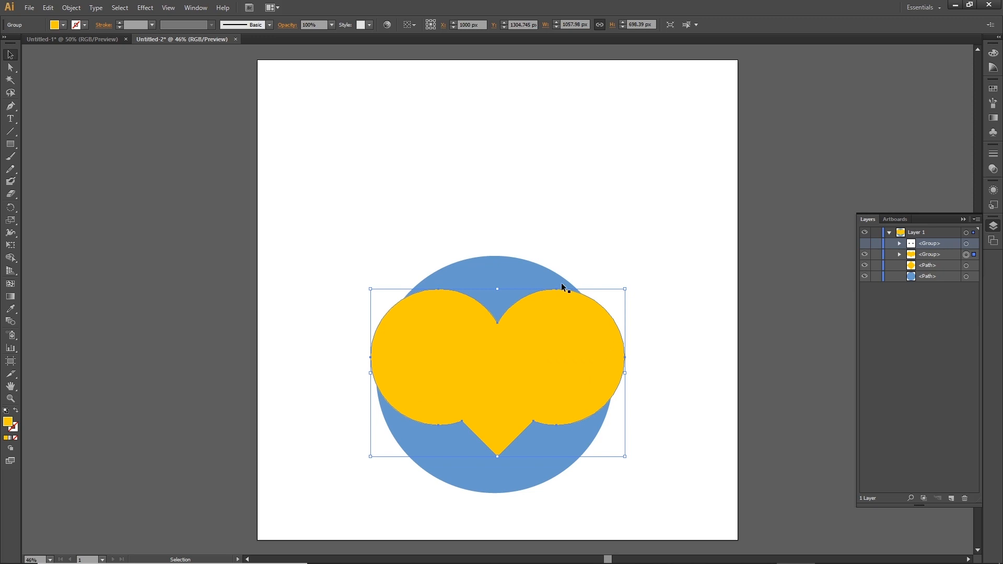
left_click(865, 243)
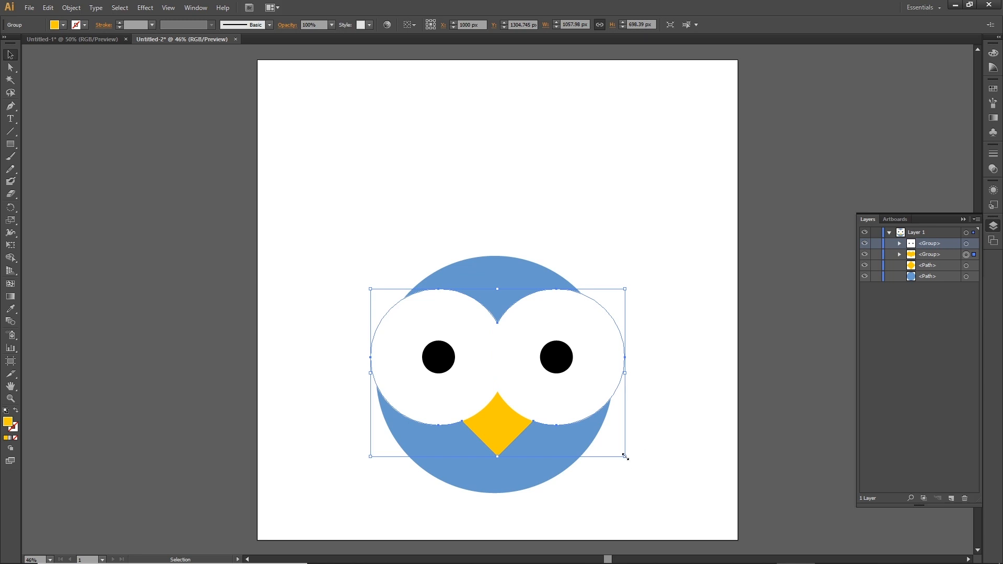
Enlarge the merged shape slightly around the eyes and fill it with dark blue 336699.
left_click_drag(624, 457, 646, 462)
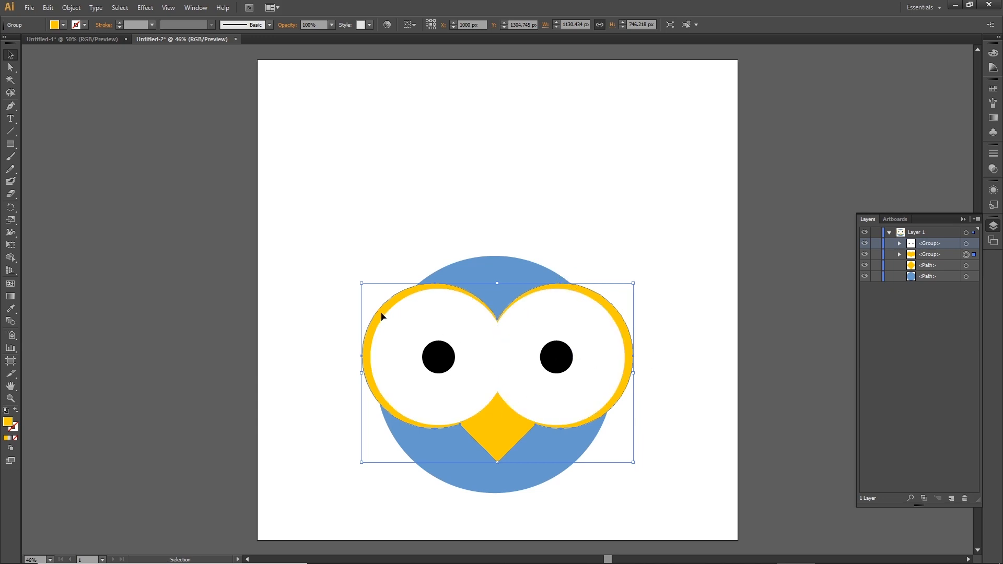
double_click(7, 423)
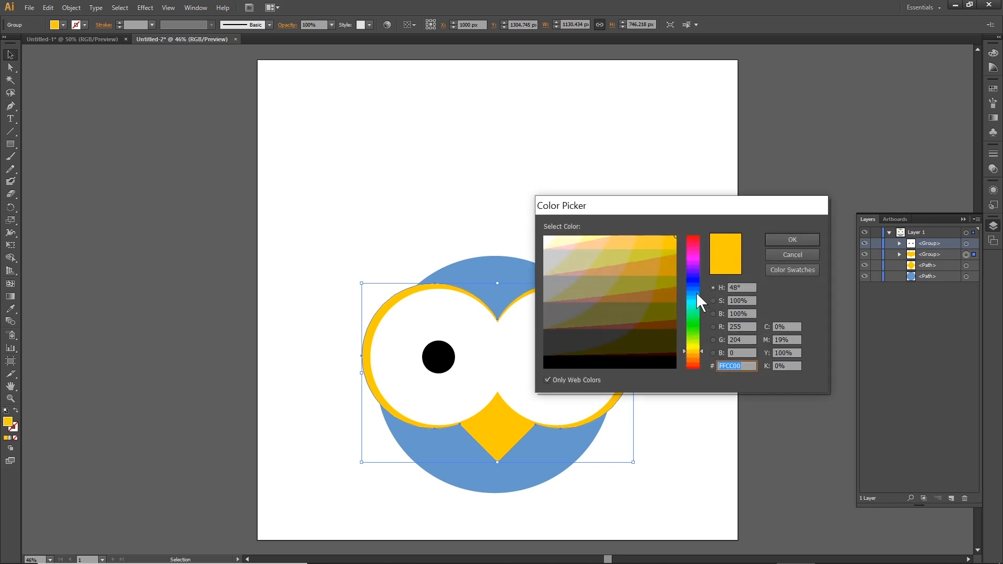
left_click(697, 293)
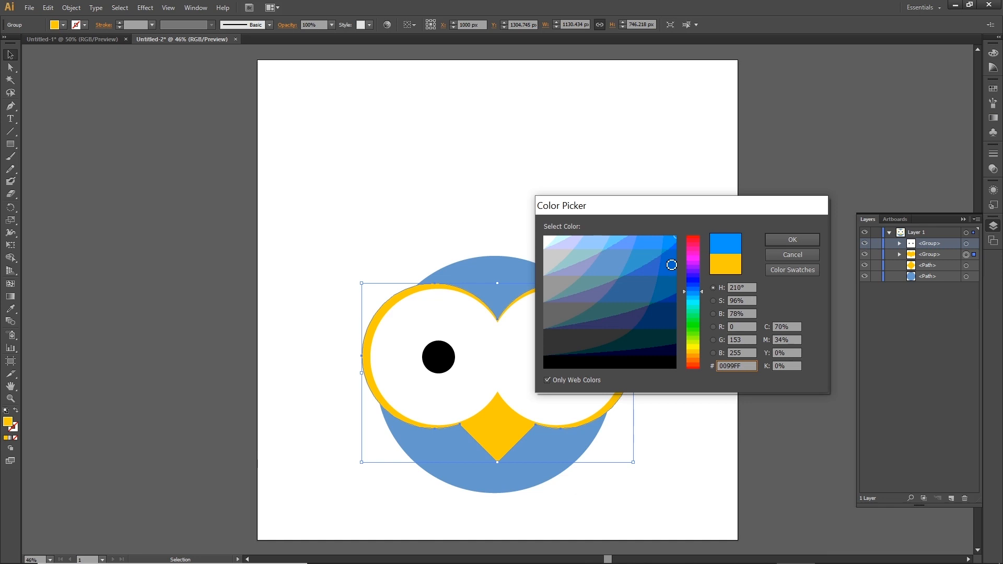
left_click(671, 266)
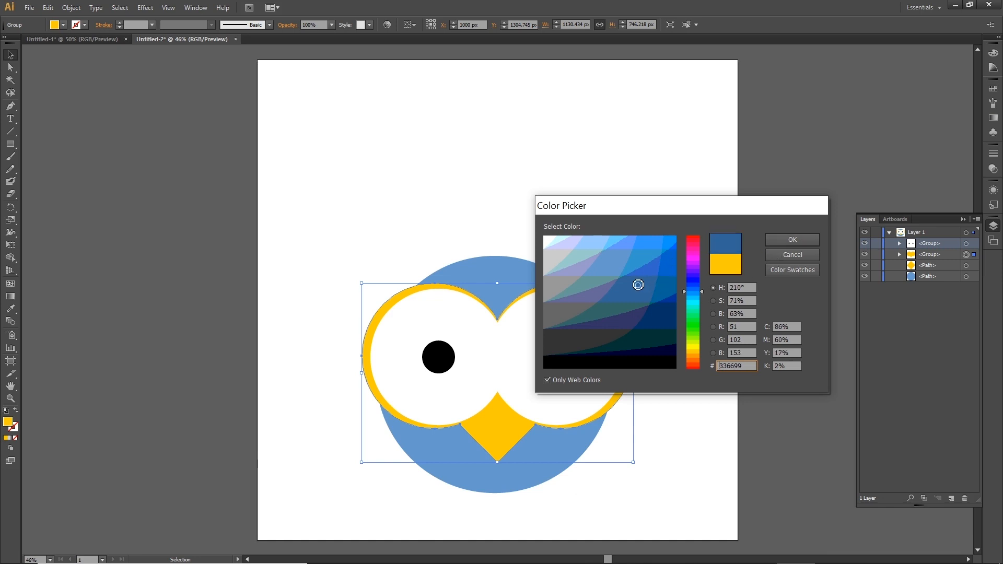
left_click(789, 240)
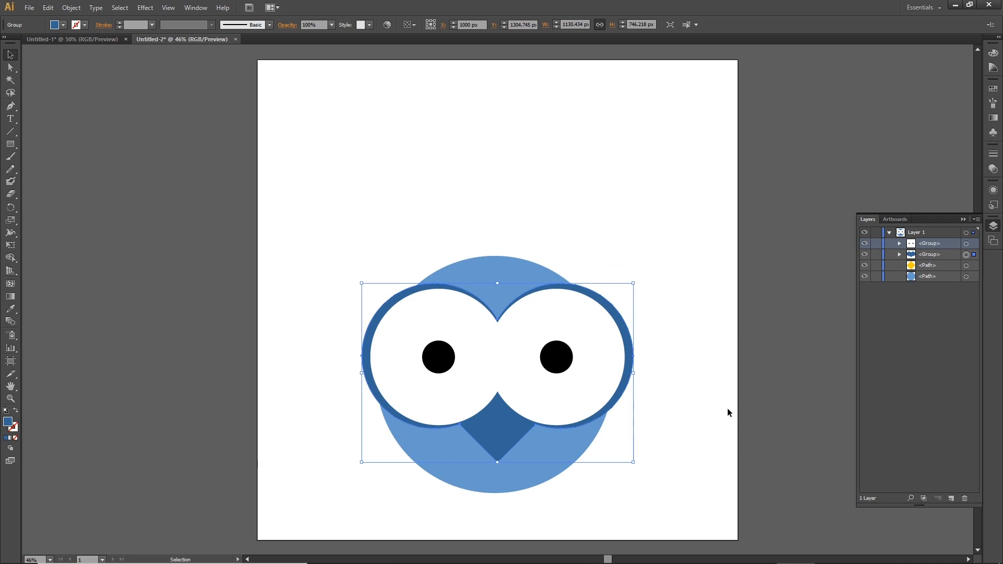
Move the beak above the merged outline shape in the layer stack.
left_click(928, 264)
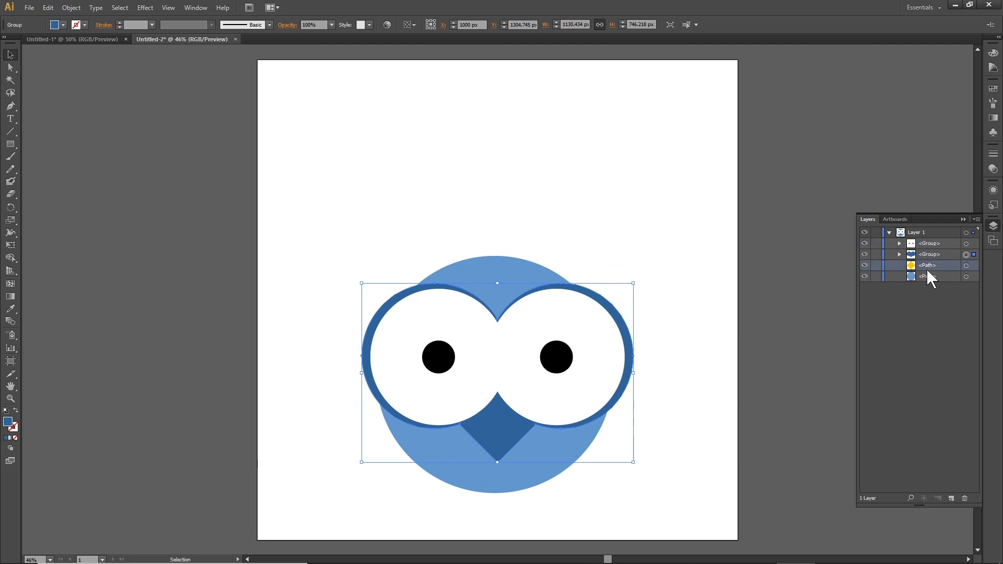
left_click_drag(929, 266, 930, 248)
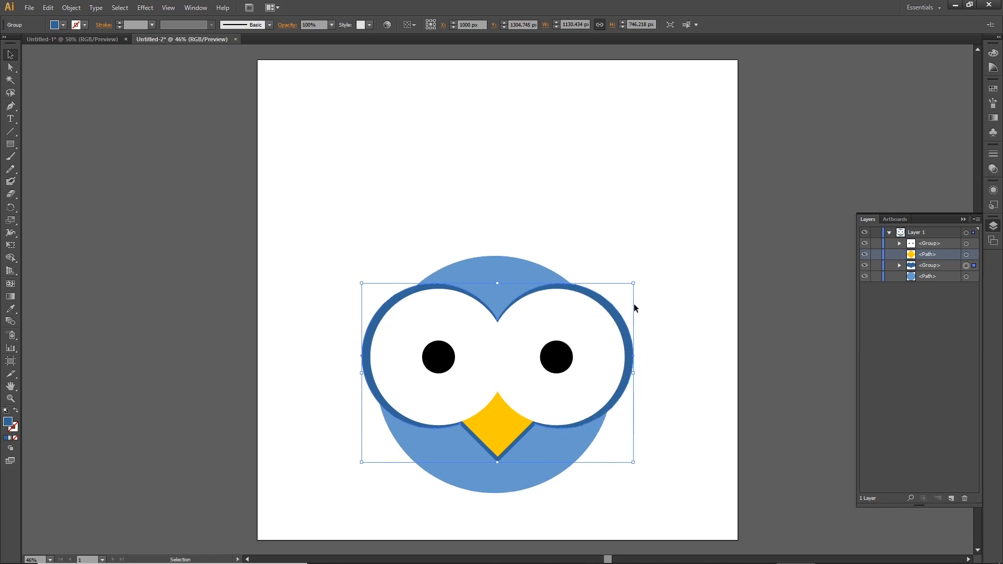
Apply the face circle's blue to the merged outline shape with the Eyedropper tool.
left_click(941, 265)
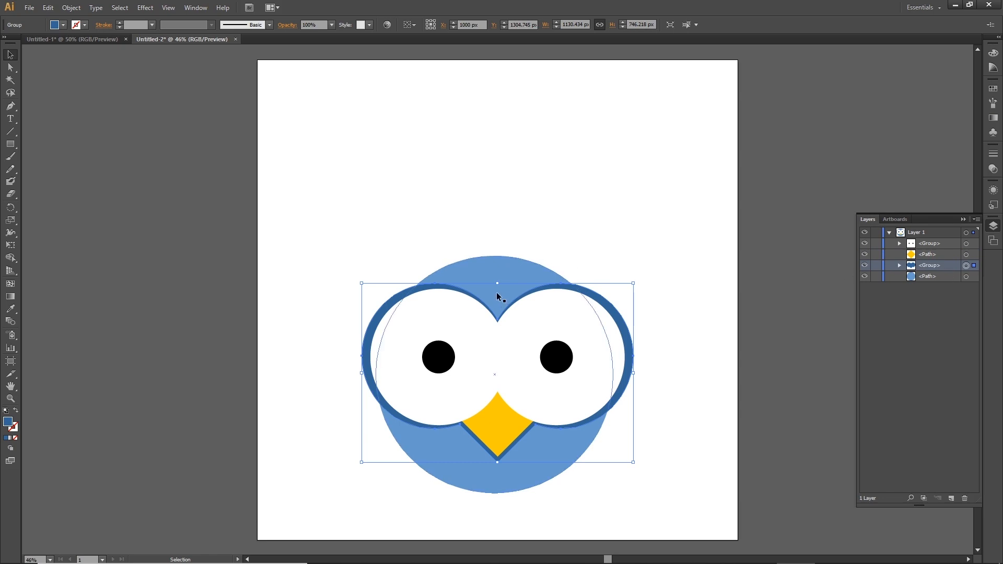
key("i")
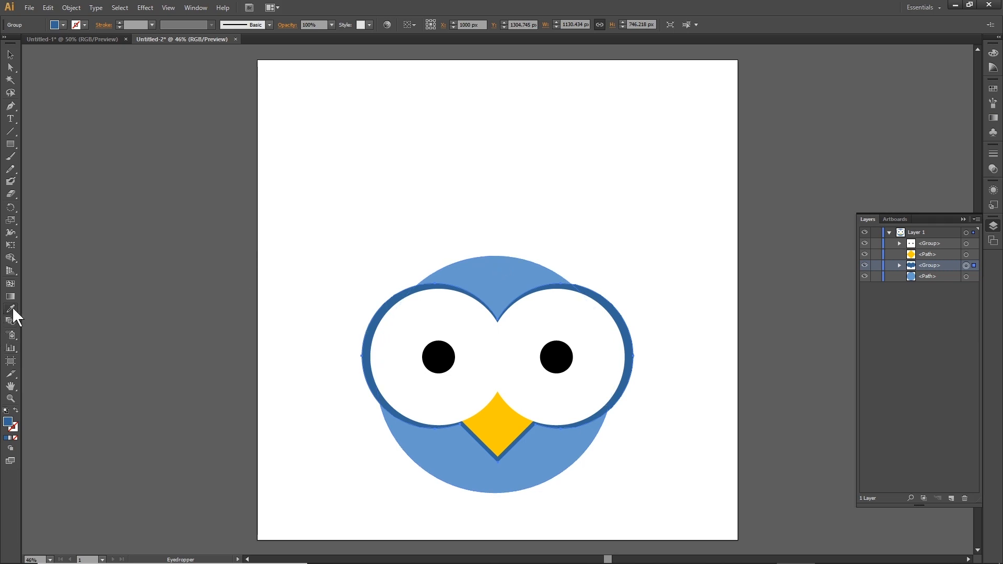
left_click_drag(12, 307, 36, 309)
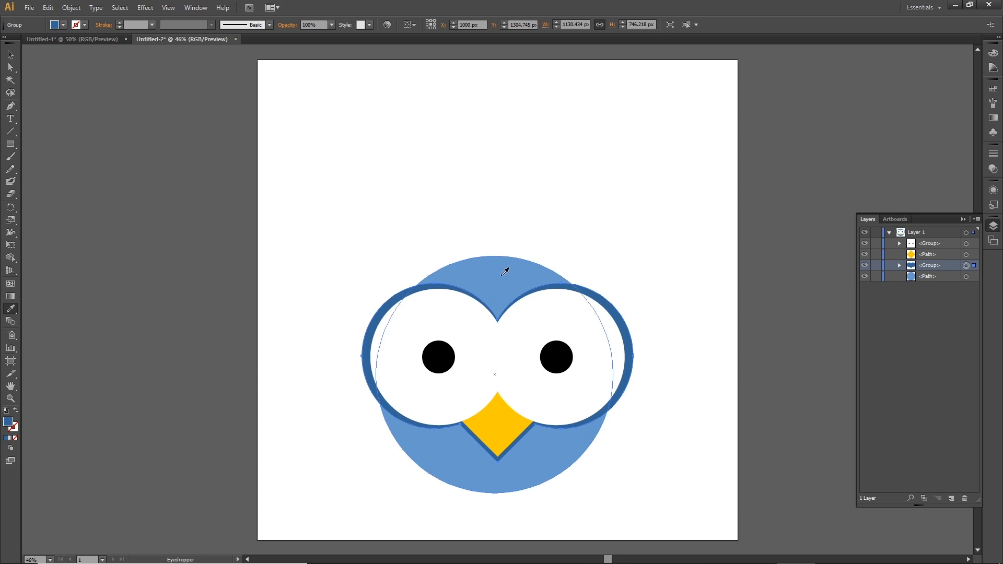
left_click(505, 271)
left_click(11, 54)
left_click(217, 251)
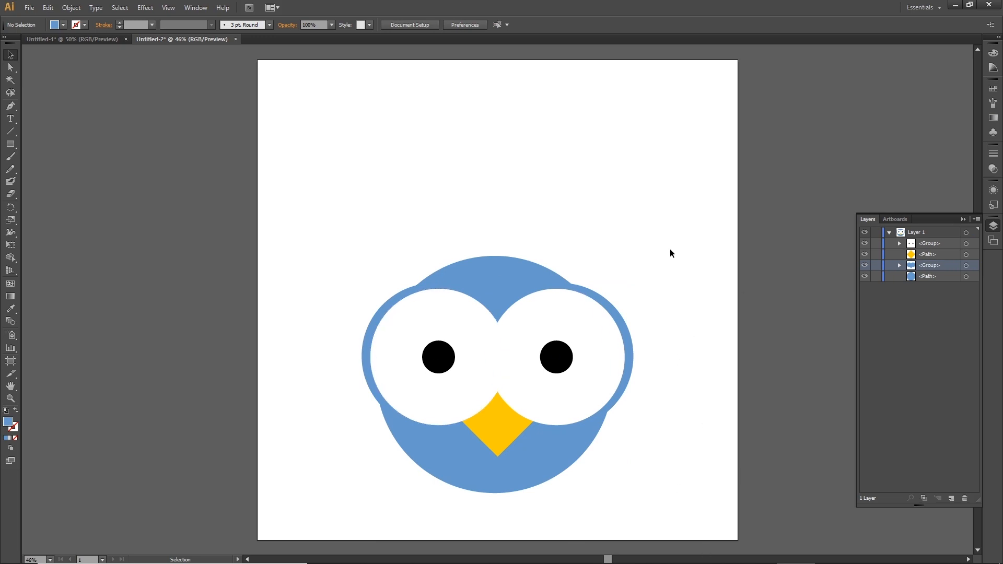
Select the whole bird face and move it up towards the artboard's centre.
left_click_drag(685, 212, 321, 536)
left_click_drag(542, 462, 542, 340)
left_click(514, 435)
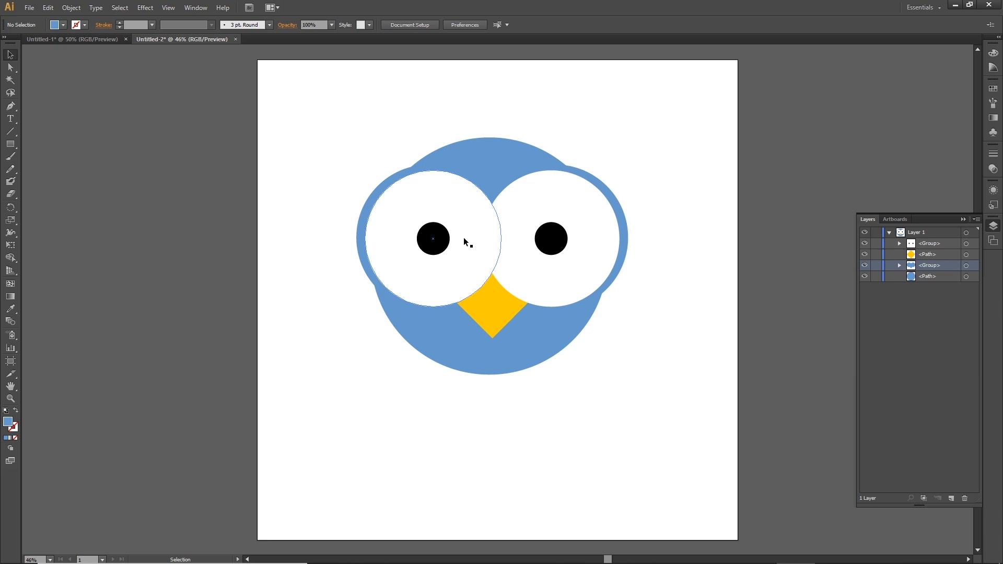
Duplicate the face circle about 67 px lower and send the copy behind the face.
left_click(489, 359)
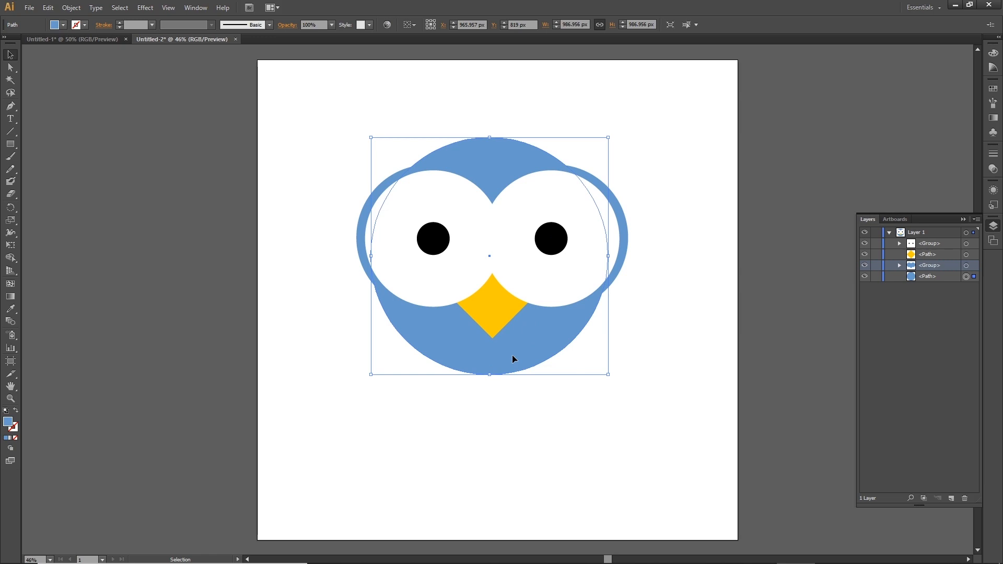
left_click_drag(512, 352, 516, 367)
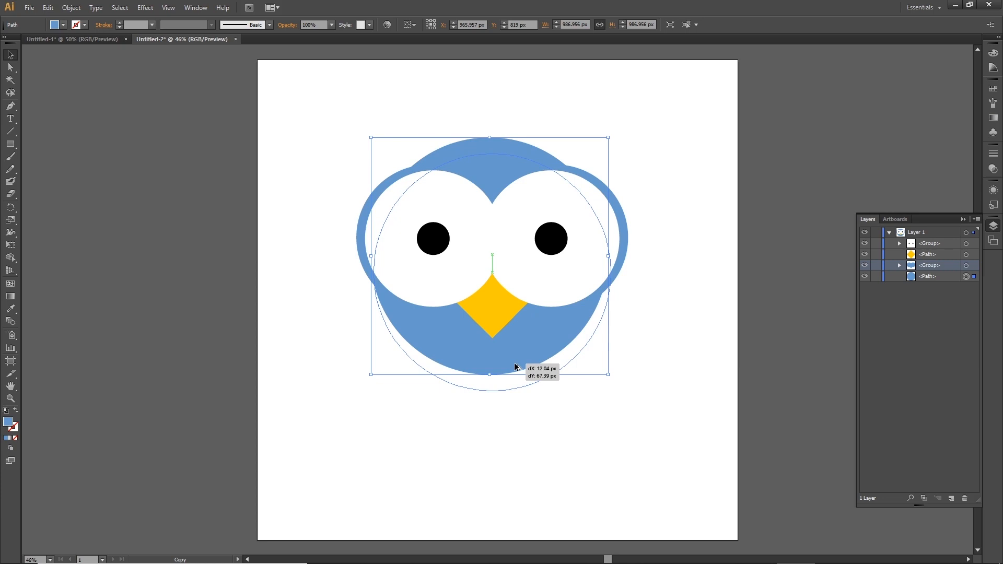
left_click_drag(516, 366, 515, 367)
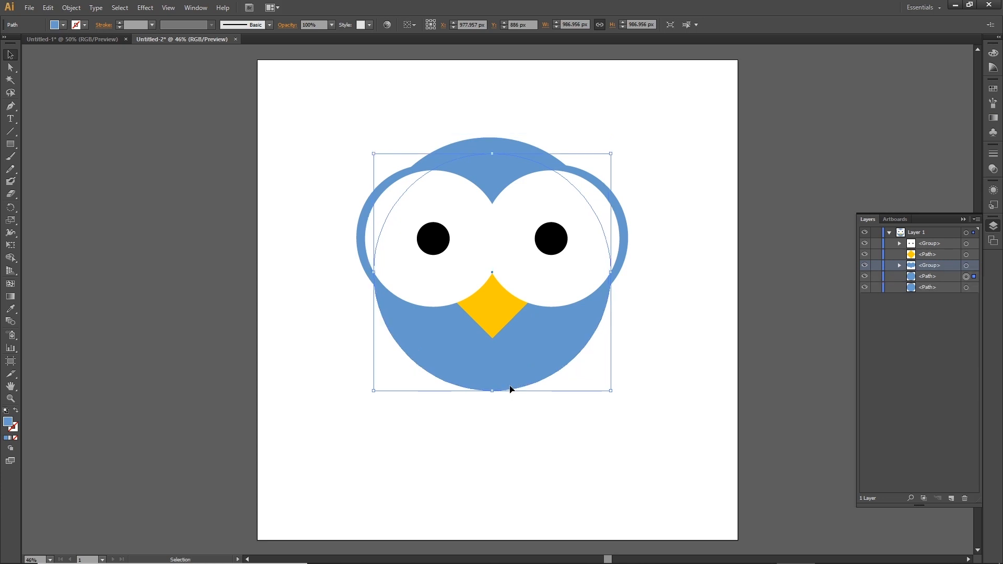
right_click(511, 389)
left_click(495, 387)
Set the lower circle copy's fill to dark blue #336699 in the Color Picker.
double_click(8, 422)
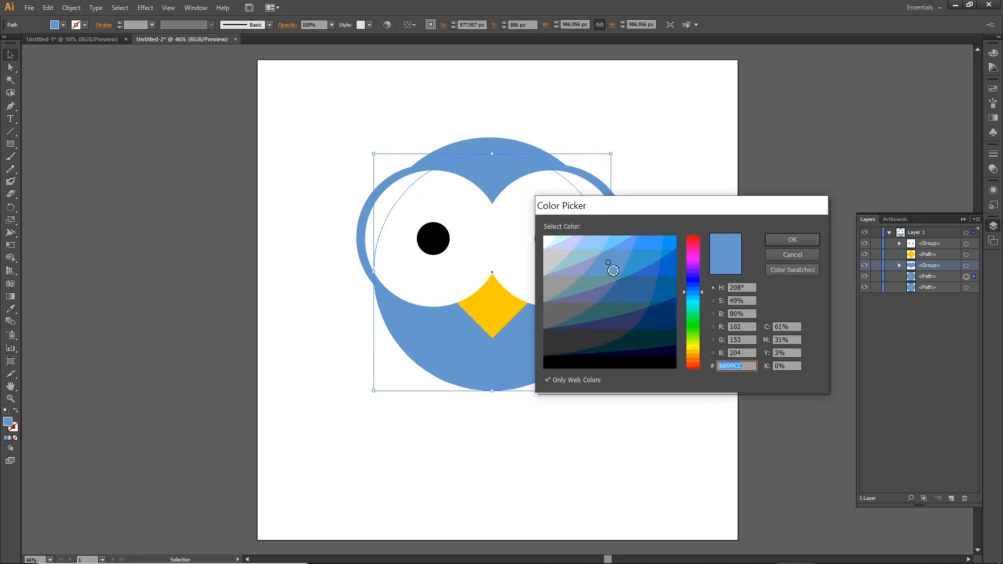
left_click(624, 288)
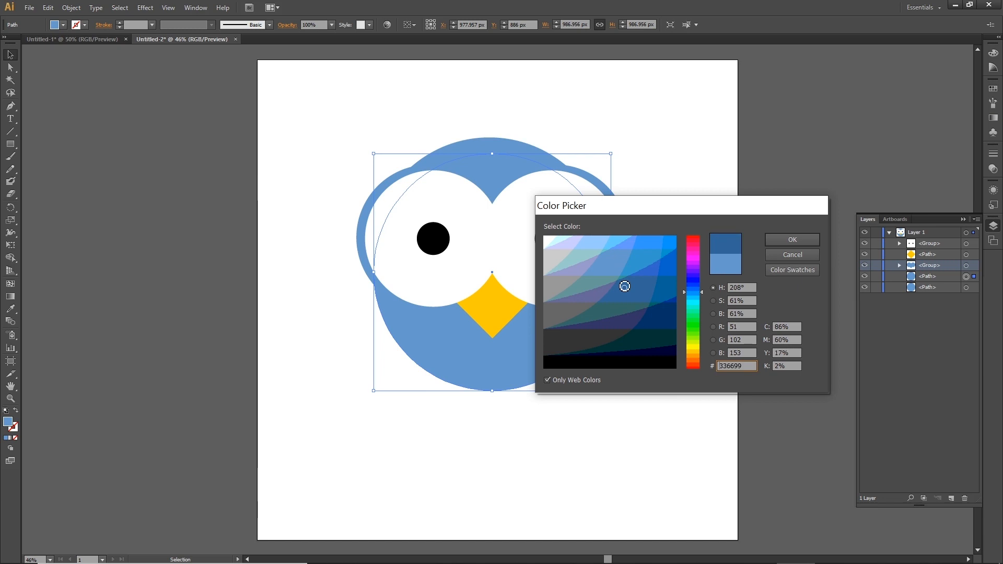
left_click(791, 240)
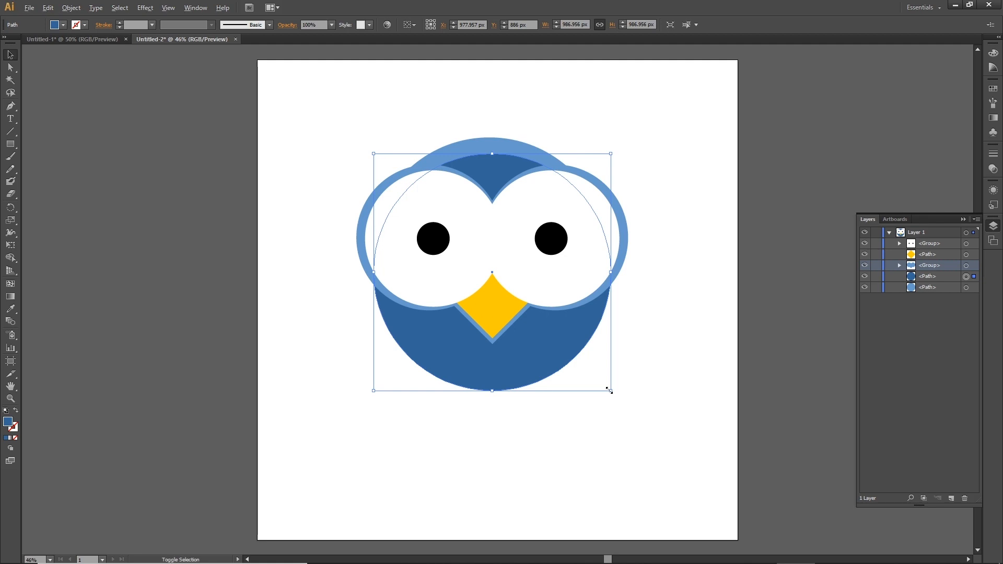
Enlarge the dark blue circle to about 1109 px and send it to the back, behind the face.
left_click_drag(609, 390, 627, 405)
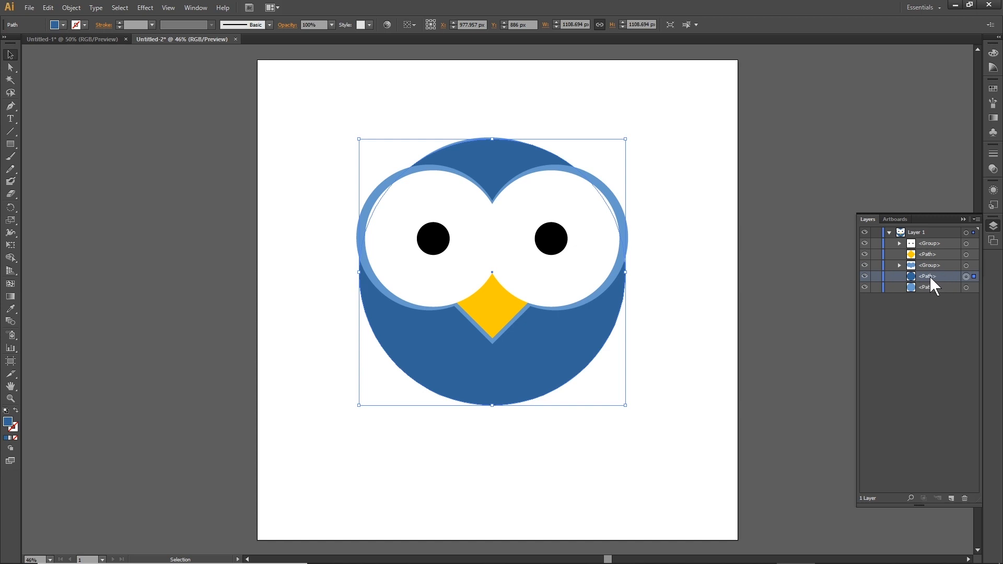
left_click_drag(931, 281, 929, 292)
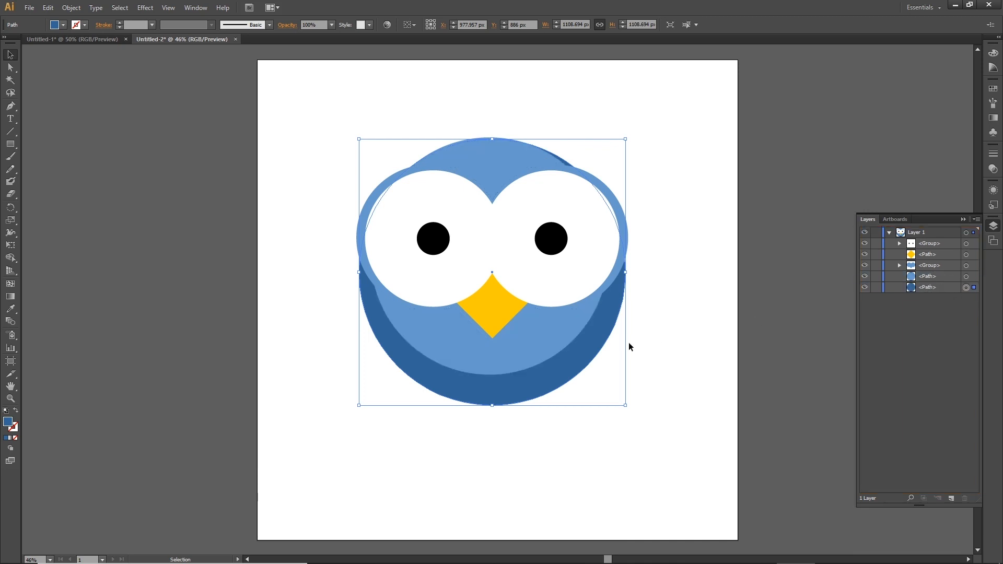
right_click(578, 373)
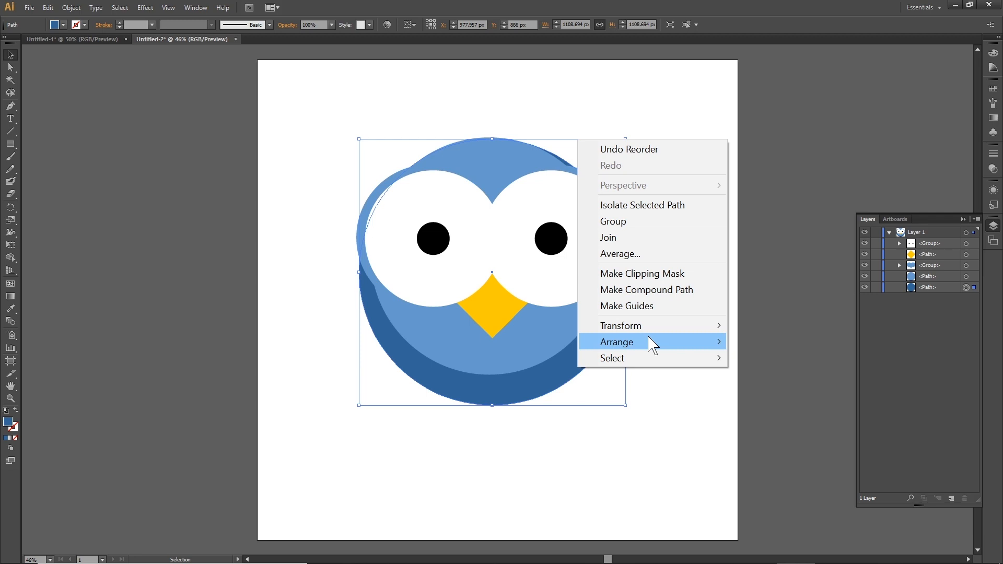
mouse_move(648, 346)
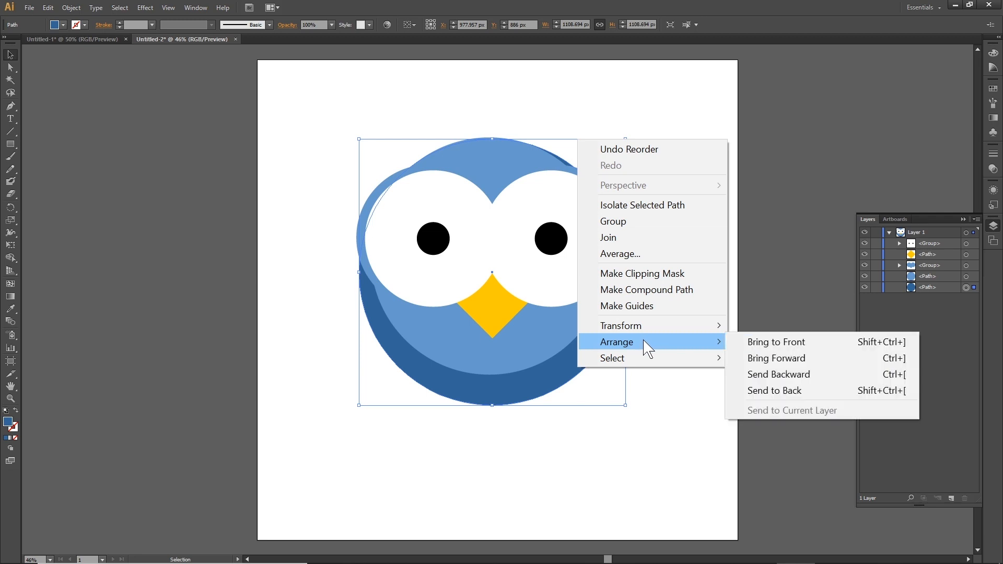
left_click(764, 393)
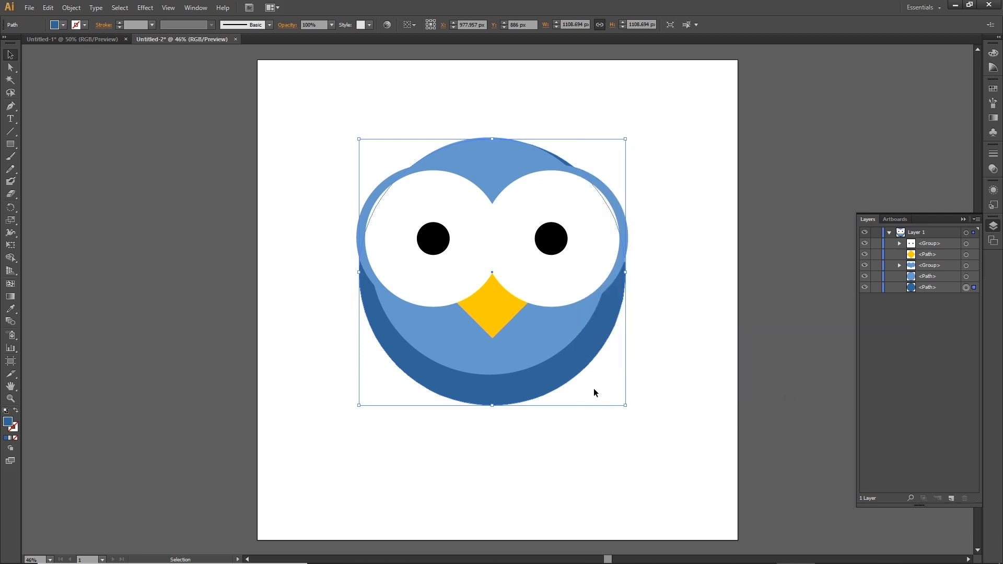
left_click(767, 333)
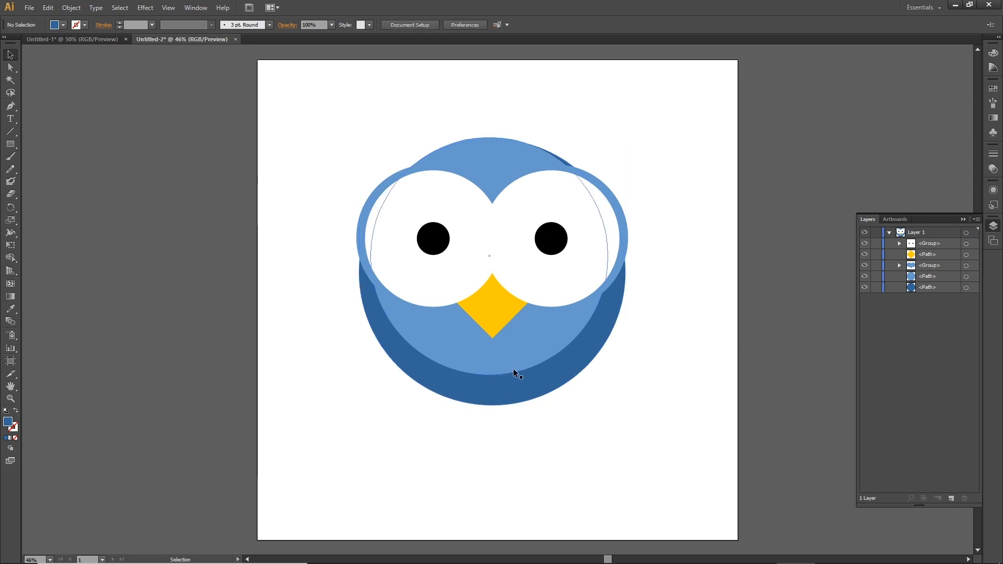
Duplicate the light blue face circle a little lower to extend the body.
left_click(526, 349)
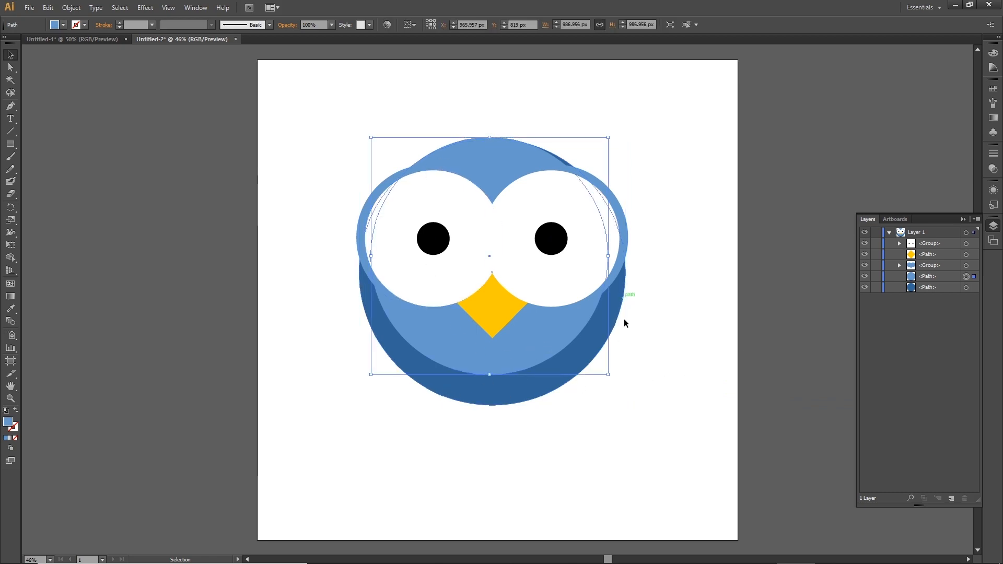
left_click_drag(517, 346, 532, 374)
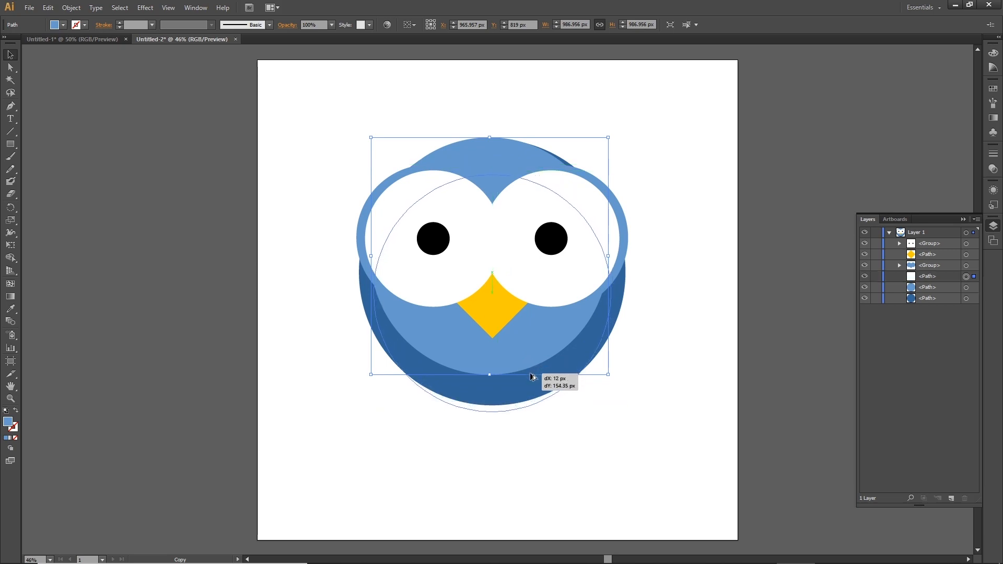
left_click(769, 343)
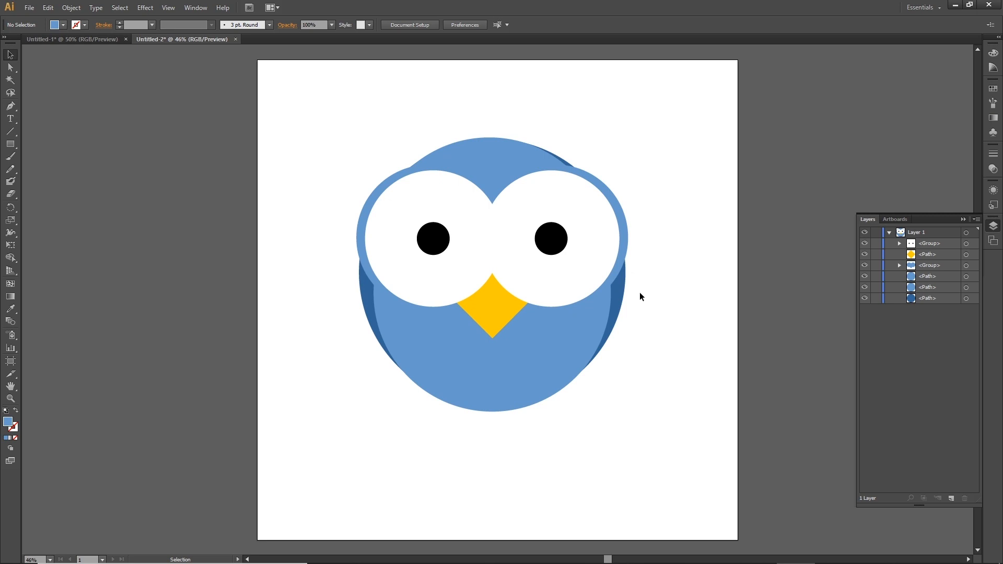
Reduce the dark blue circle's height to about 1085 px from its top edge.
left_click(622, 289)
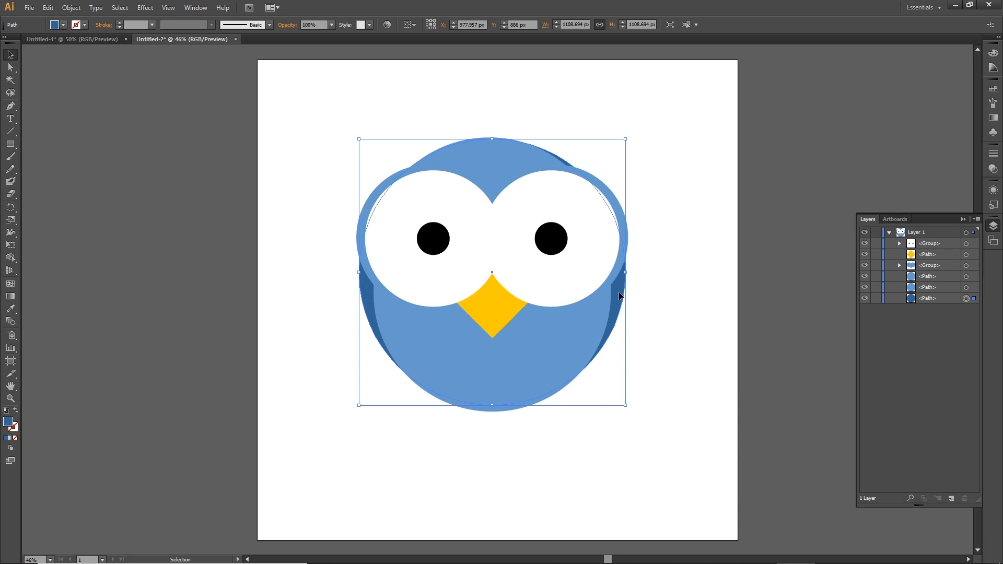
left_click_drag(616, 293, 614, 293)
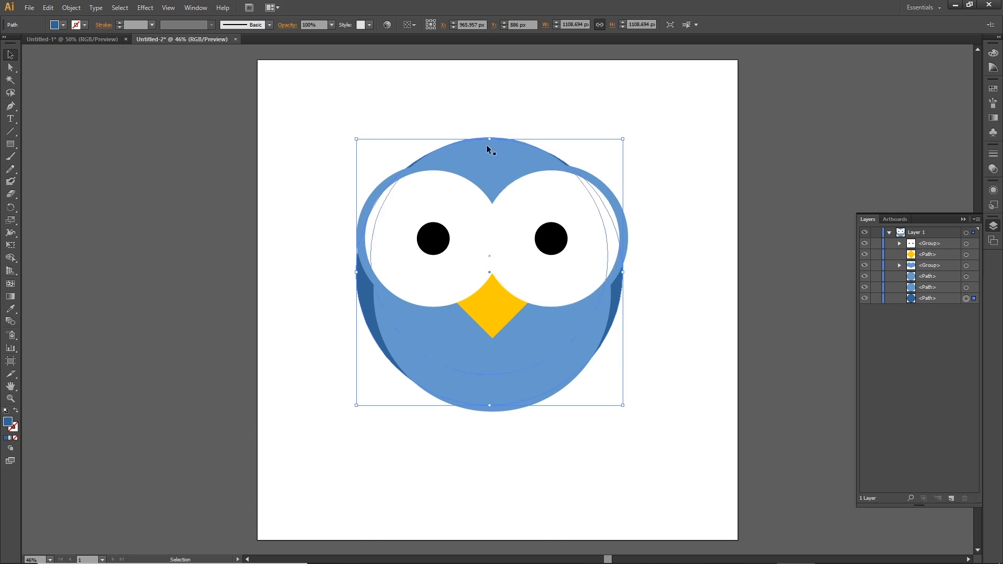
left_click_drag(490, 139, 491, 144)
left_click(767, 282)
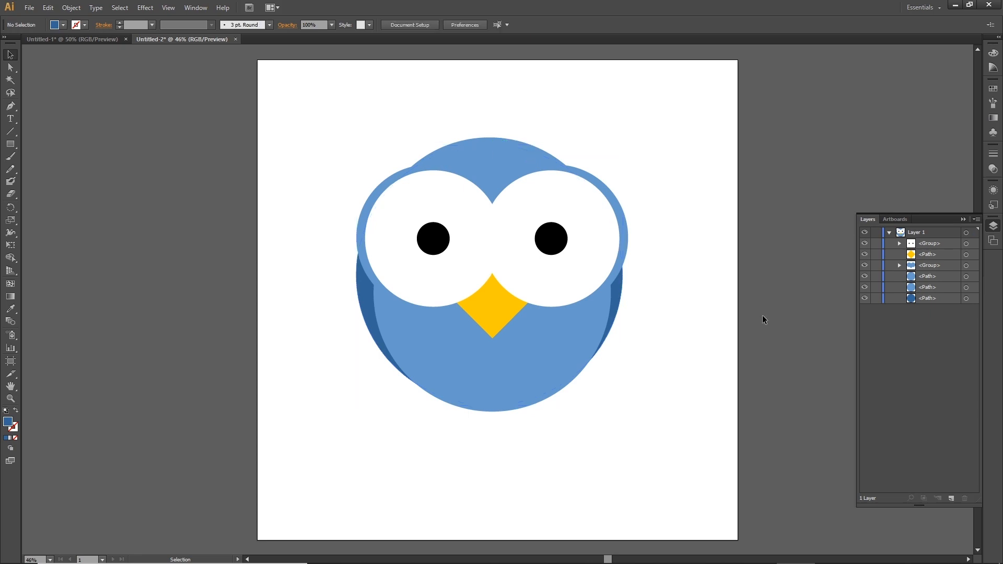
Nudge the dark blue circle about 10 px to the right.
left_click(619, 296)
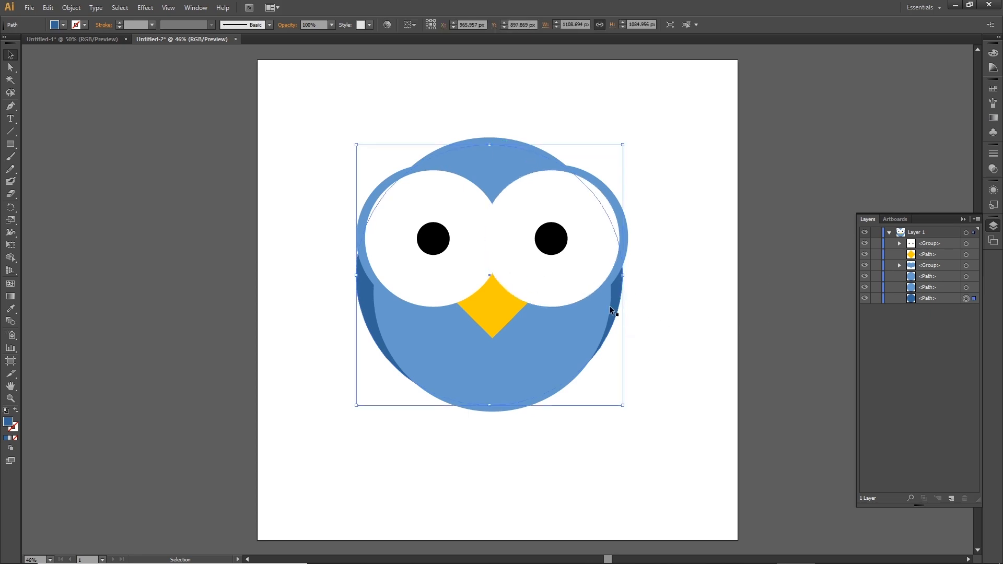
key("Right")
key("Right")
key("Right")
key("Right")
key("Right")
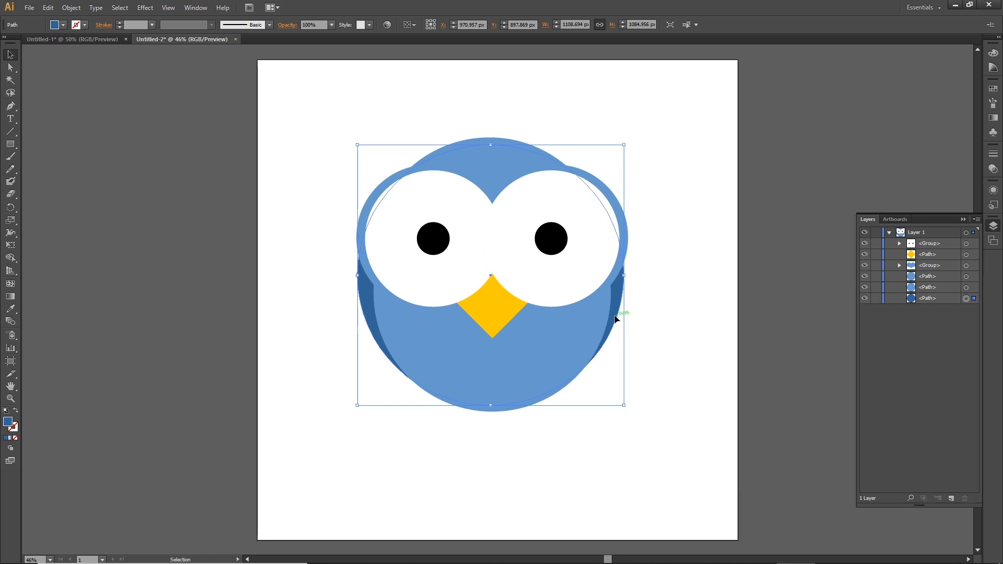
key("Right")
key("Right")
key("Right")
key("Right")
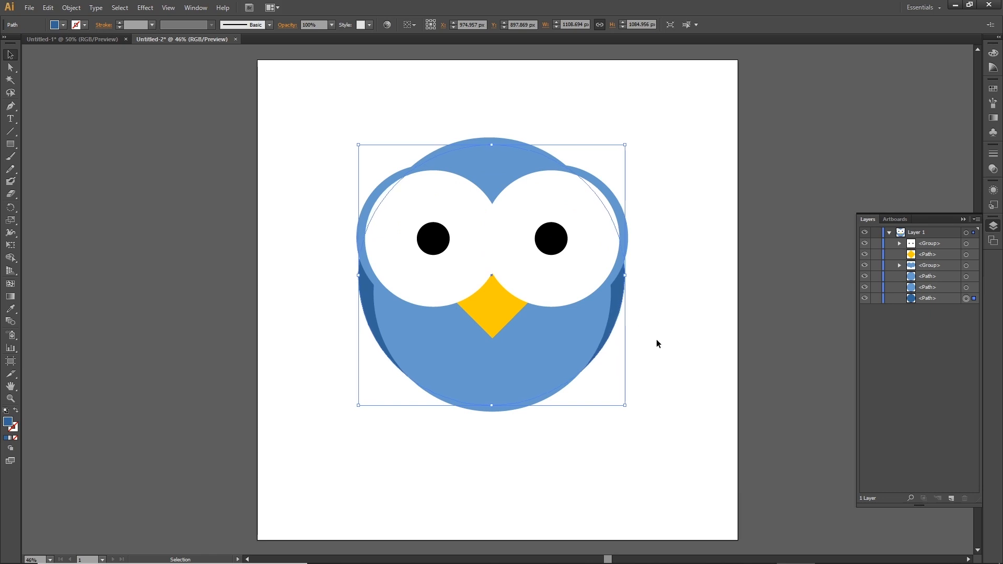
left_click(651, 342)
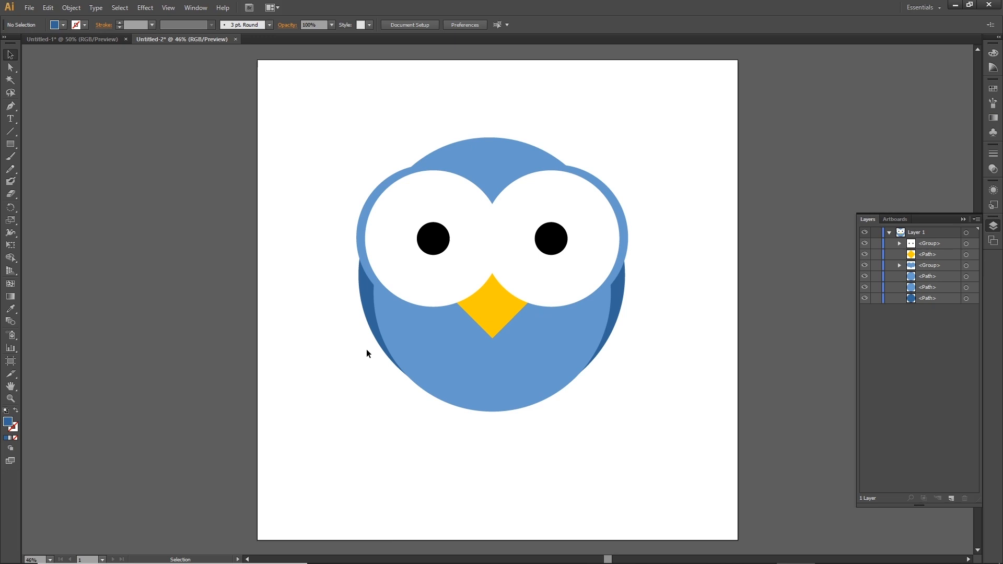
Move the lower light blue body circle down slightly.
left_click(510, 408)
left_click_drag(506, 411, 513, 421)
Recolour the dark blue circle to #003366 in the Color Picker.
left_click(621, 294)
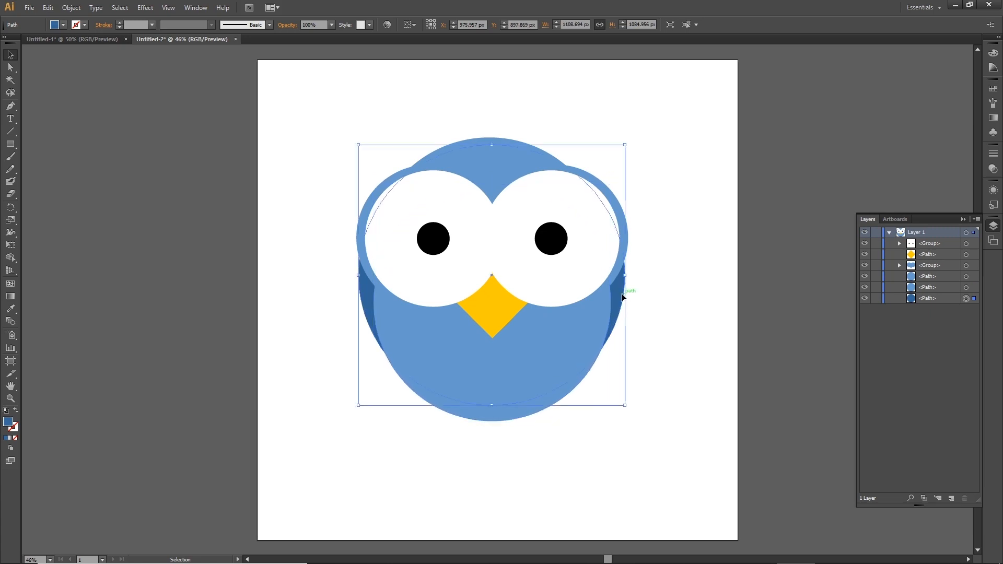
double_click(8, 423)
left_click(659, 314)
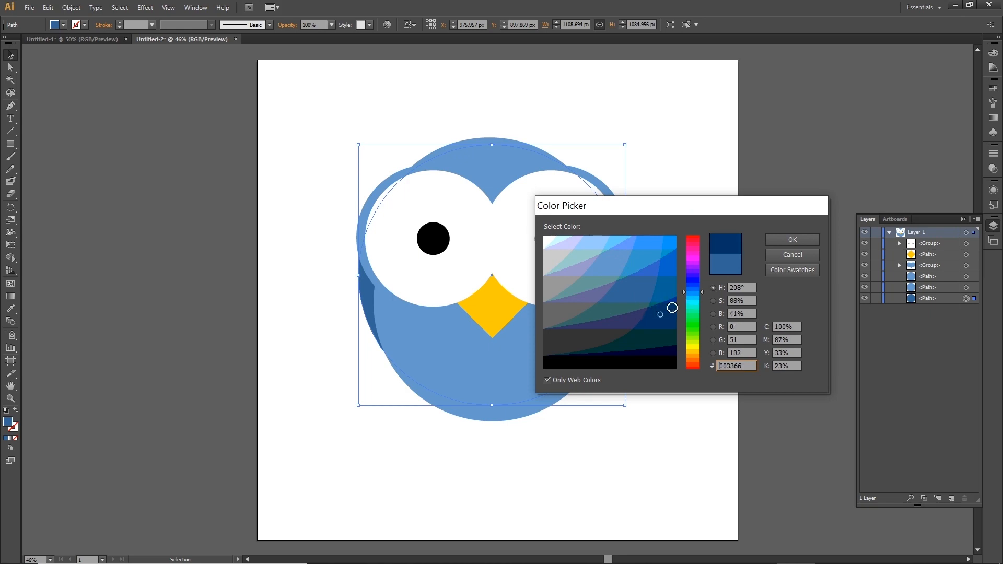
left_click(784, 241)
left_click(776, 298)
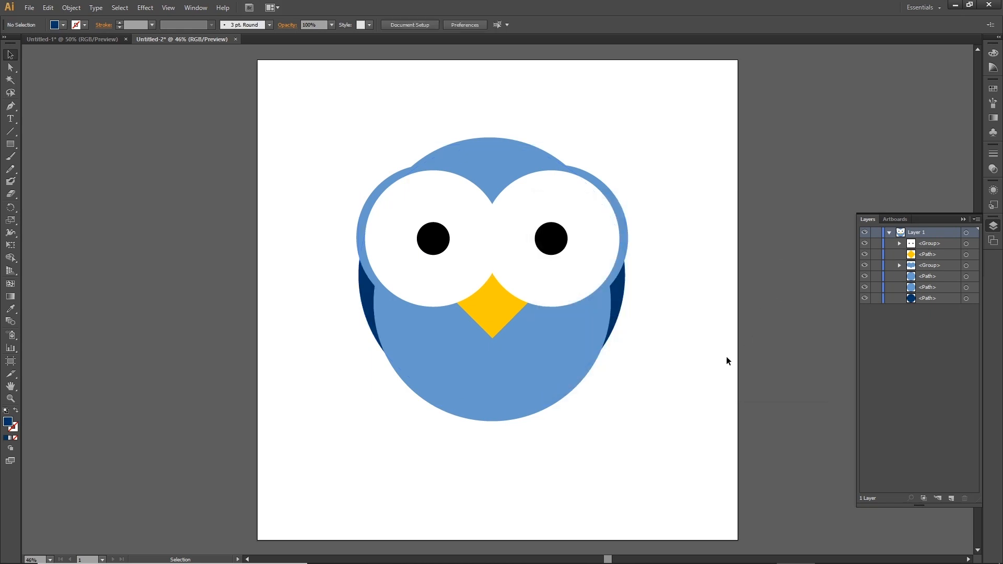
Narrow the lower light blue body circle slightly from its left side.
left_click(456, 353)
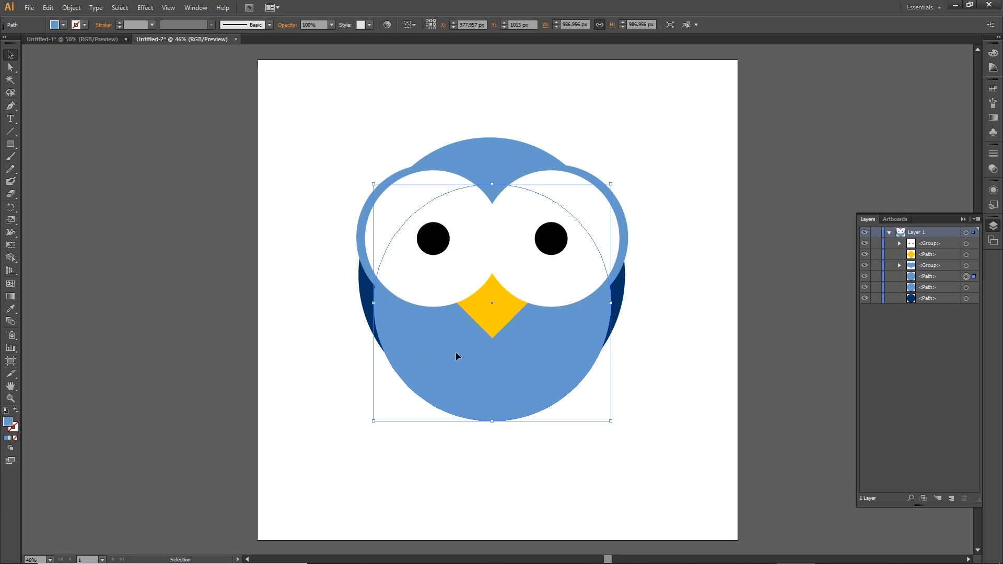
left_click_drag(374, 303, 381, 304)
left_click(726, 387)
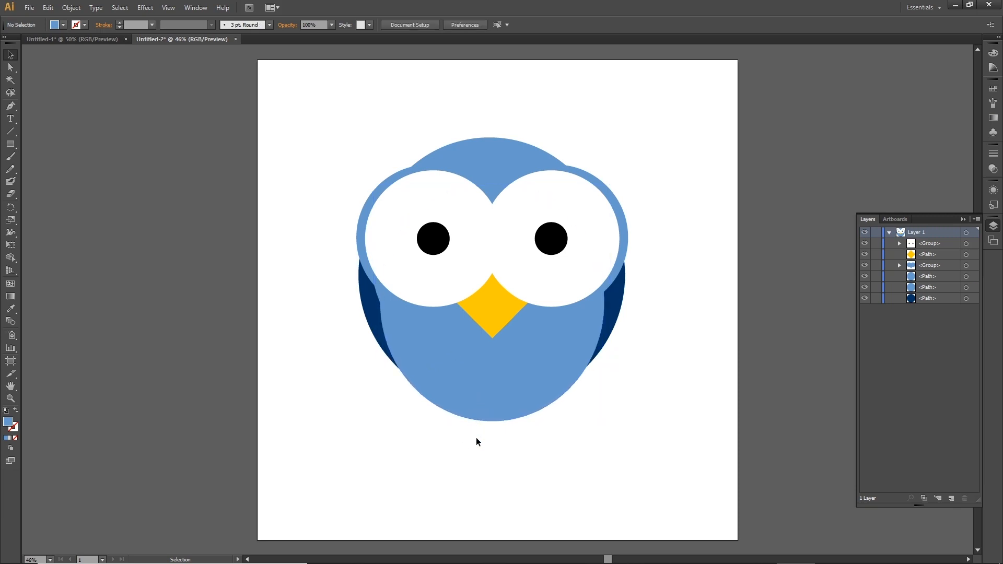
Draw a rounded rectangle leg about 54 by 185 px below the body.
left_click(16, 144)
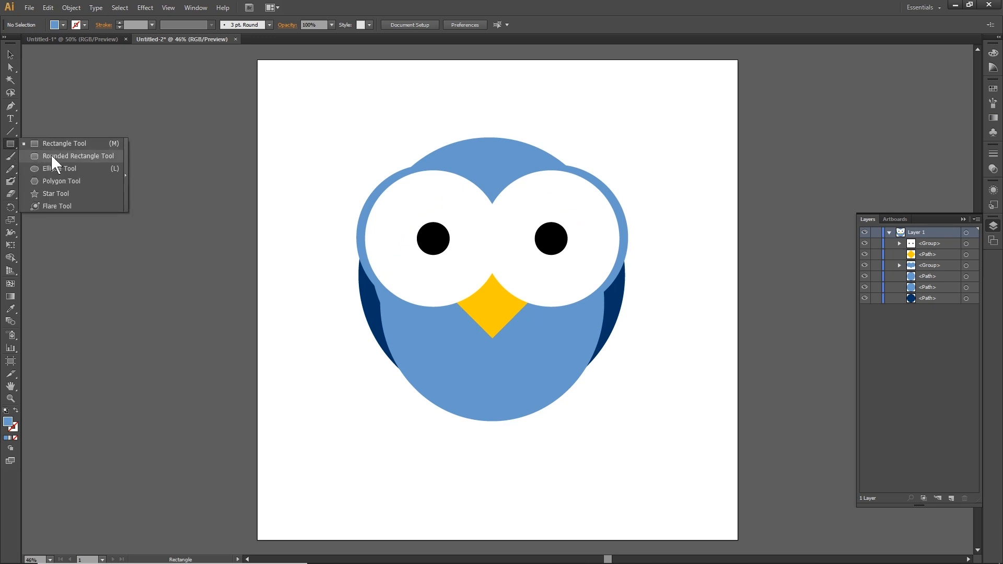
left_click(64, 156)
left_click_drag(400, 429, 413, 473)
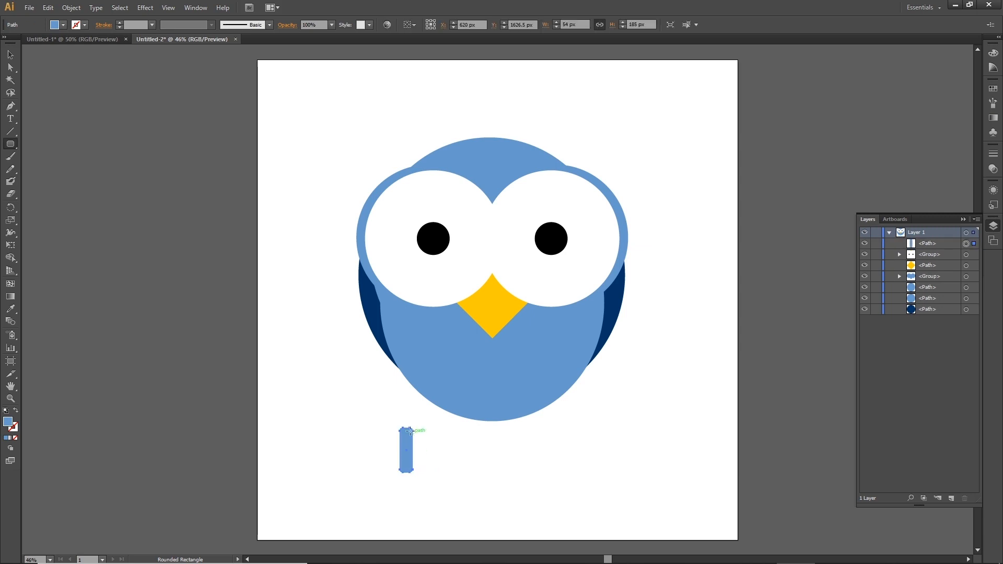
Colour the leg with the beak's yellow and duplicate it to the right as a second leg.
key("i")
left_click(492, 311)
key("v")
left_click_drag(410, 440, 522, 408)
left_click(548, 424)
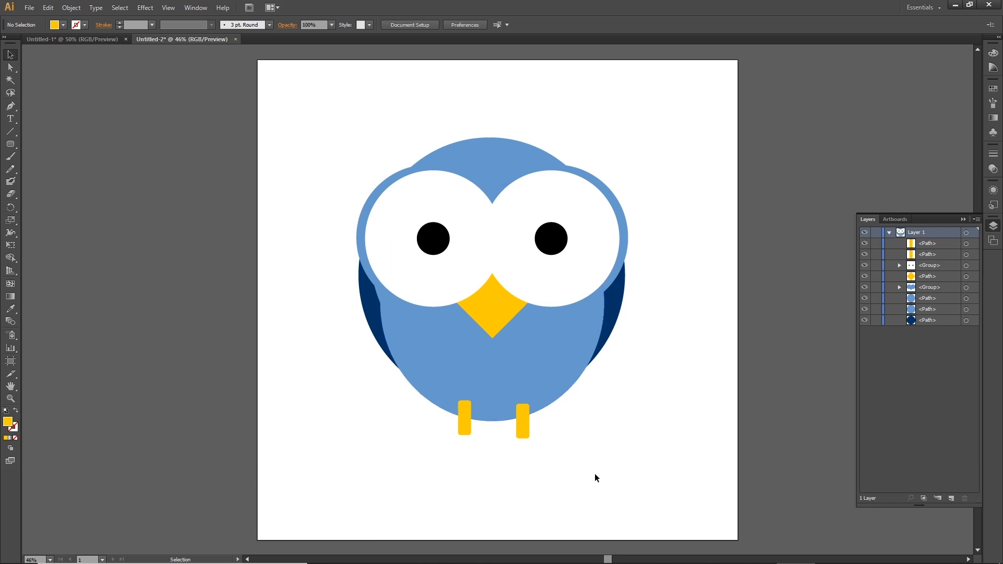
Duplicate a leg onto the top of the head as a tilted feather and colour it with the head's blue.
left_click(521, 430)
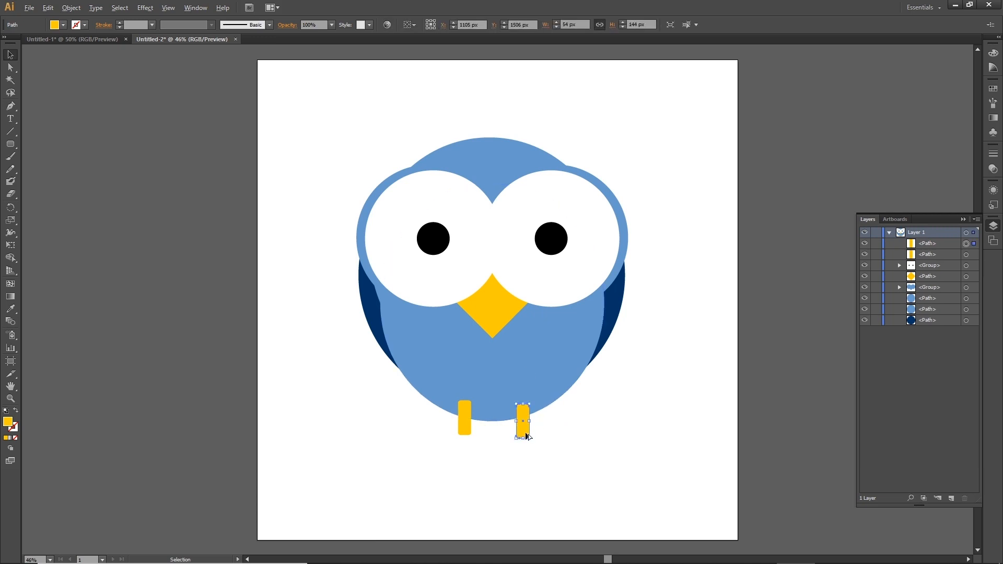
left_click_drag(525, 434, 523, 126)
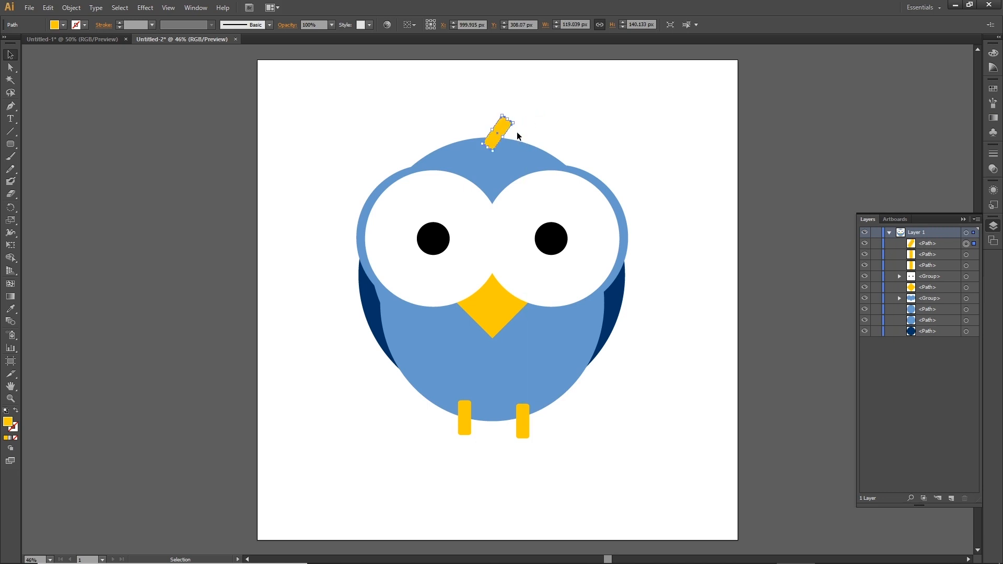
key("i")
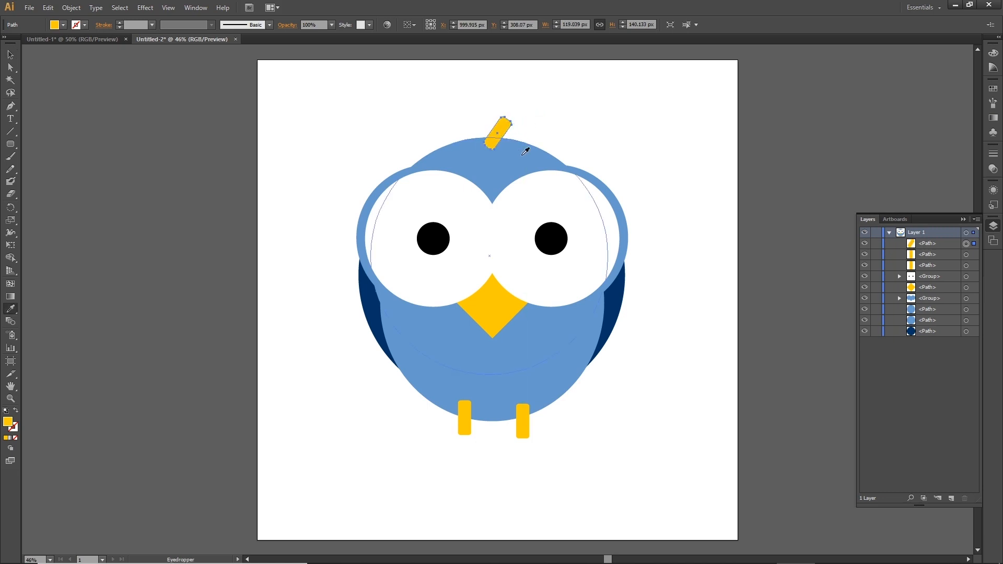
left_click(523, 155)
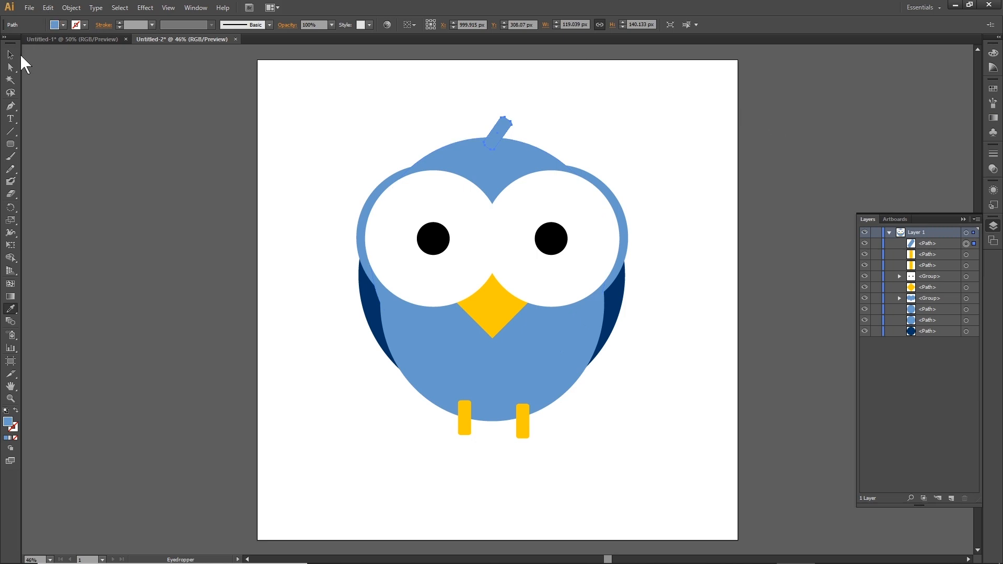
Duplicate the head feather a little to the left.
left_click(11, 54)
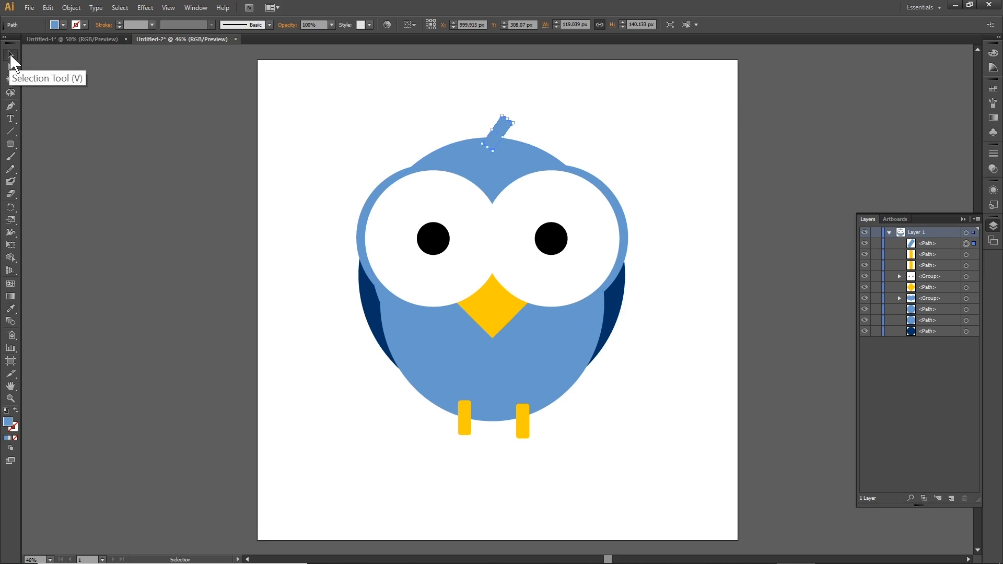
left_click_drag(502, 128, 479, 125)
left_click(636, 147)
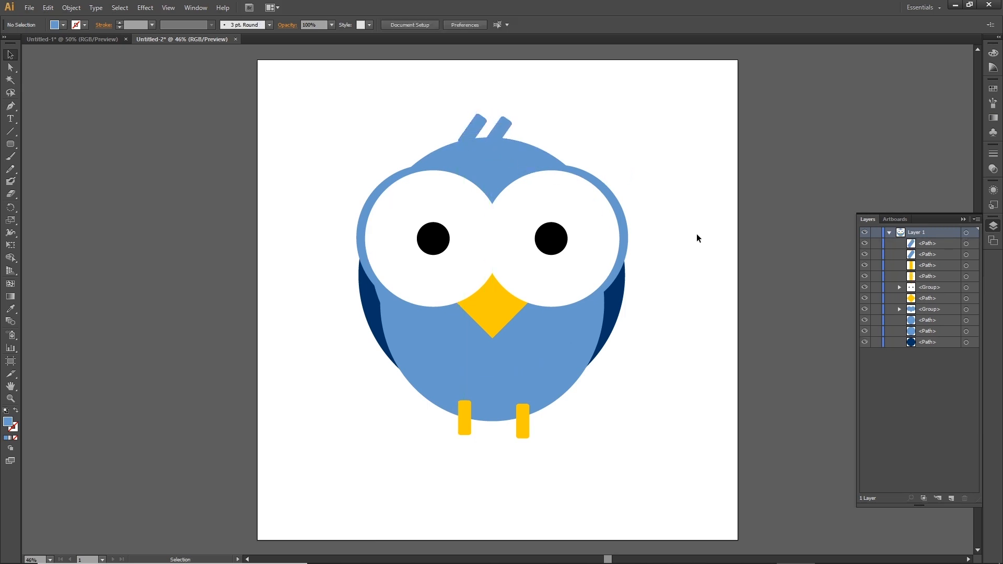
Rotate the left head feather so the two feathers form a V.
left_click(477, 130)
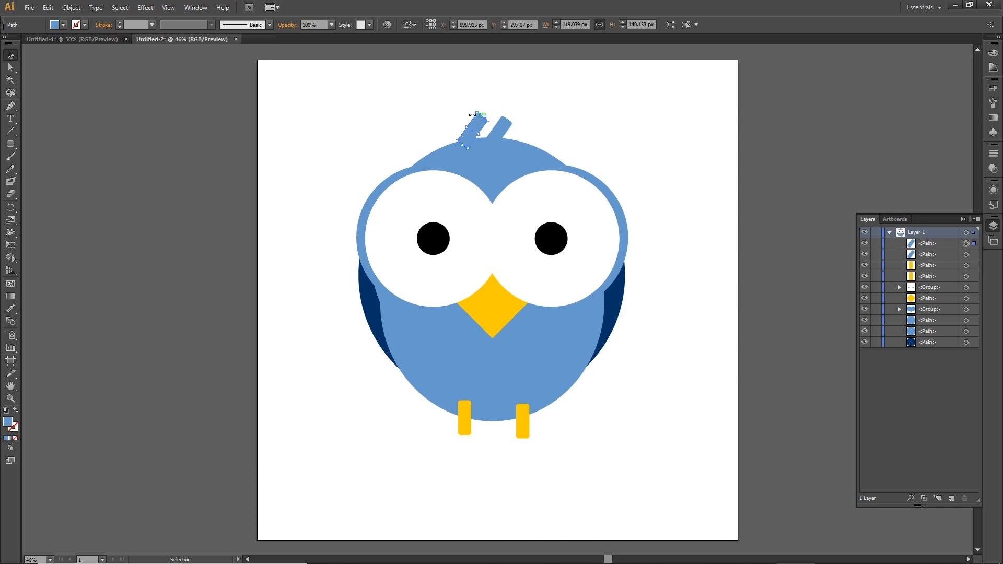
left_click_drag(477, 106, 481, 137)
left_click(752, 202)
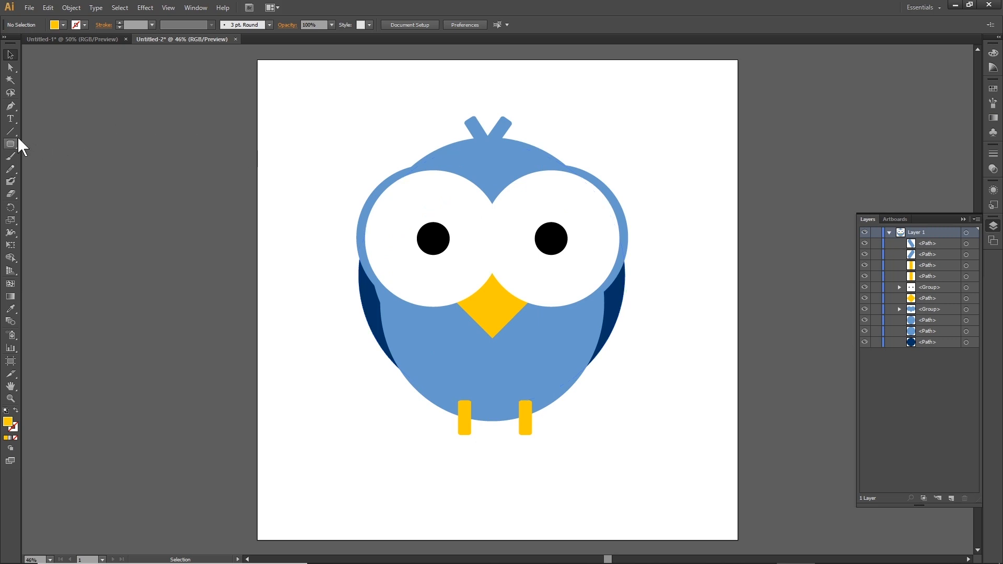
Draw a curved arc on the left of the belly with the Pen tool, giving it a #003366 stroke of 9 pt.
left_click(11, 106)
left_click(406, 350)
left_click_drag(461, 350, 500, 391)
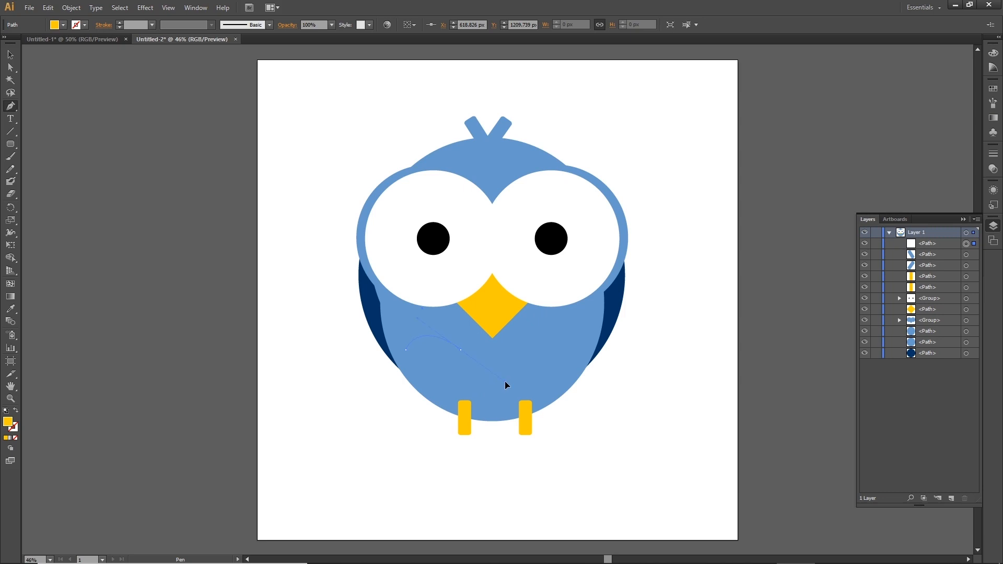
left_click_drag(490, 389, 493, 391)
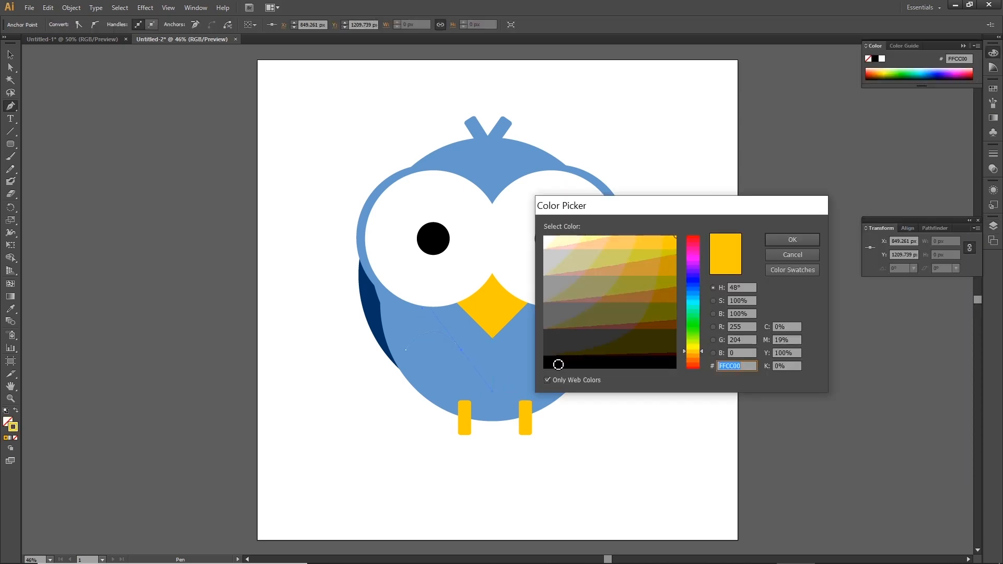
left_click(698, 284)
left_click(674, 322)
key("Return")
left_click(9, 58)
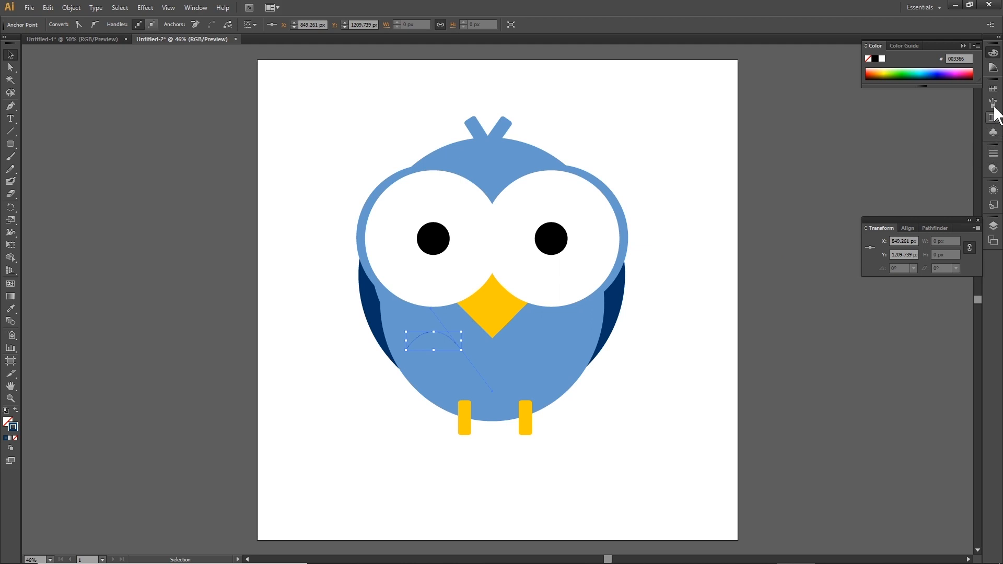
left_click(994, 192)
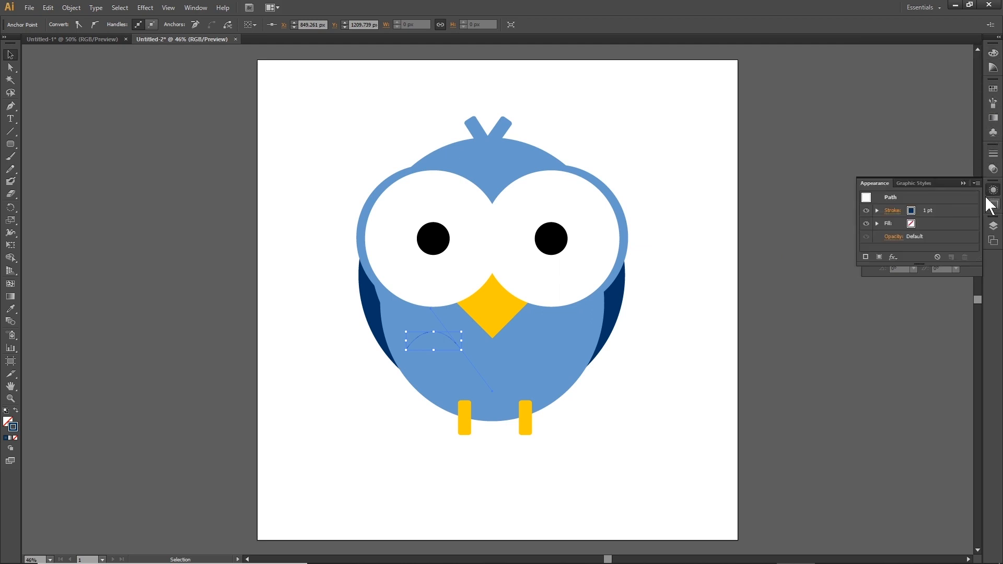
left_click(878, 210)
left_click(928, 210)
left_click(929, 208)
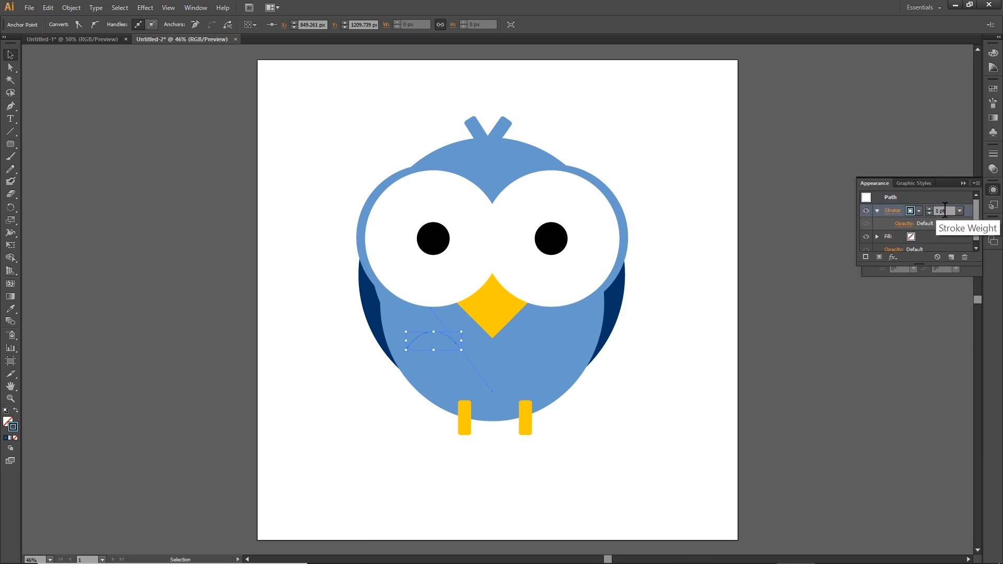
left_click(821, 375)
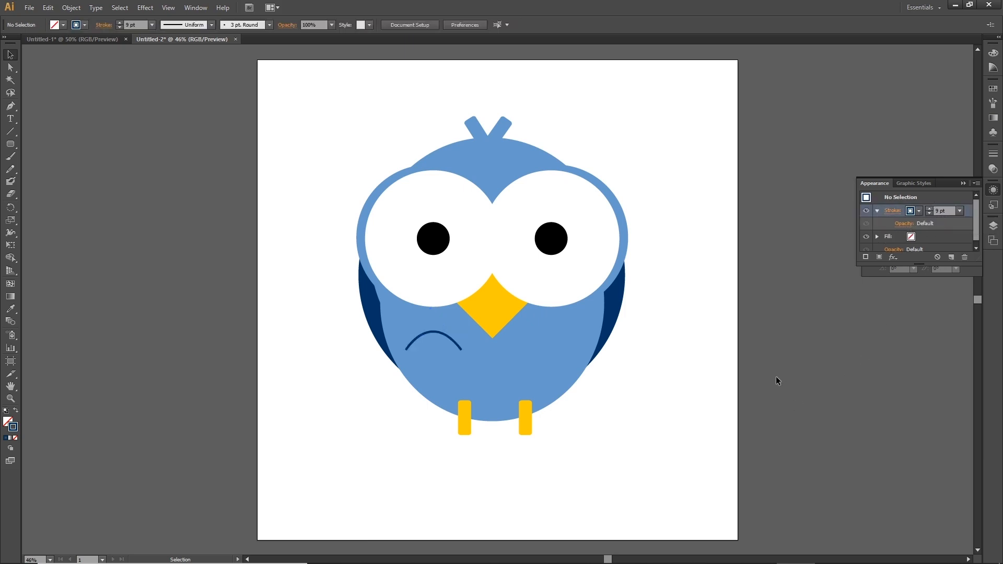
Duplicate the belly arc below and to the right to make four feather arcs, nudging the upper right one.
left_click(431, 332)
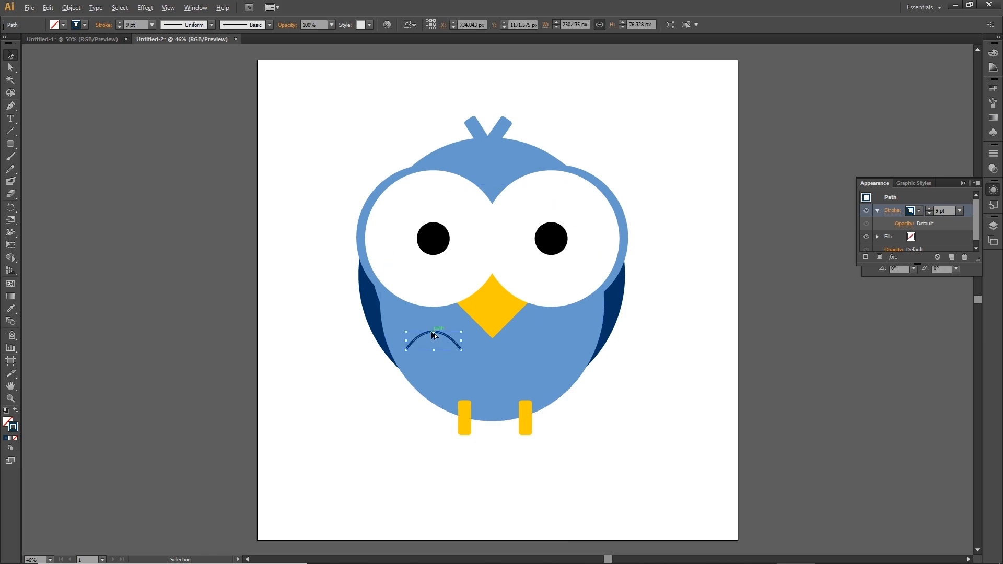
left_click_drag(434, 335, 443, 371)
left_click_drag(442, 367, 447, 372)
left_click_drag(540, 345, 546, 374)
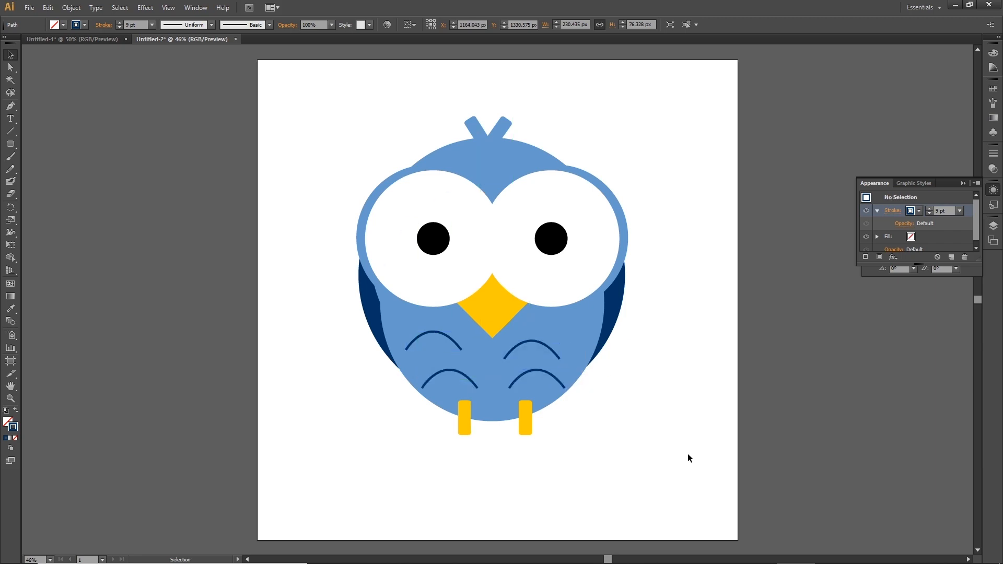
left_click(688, 458)
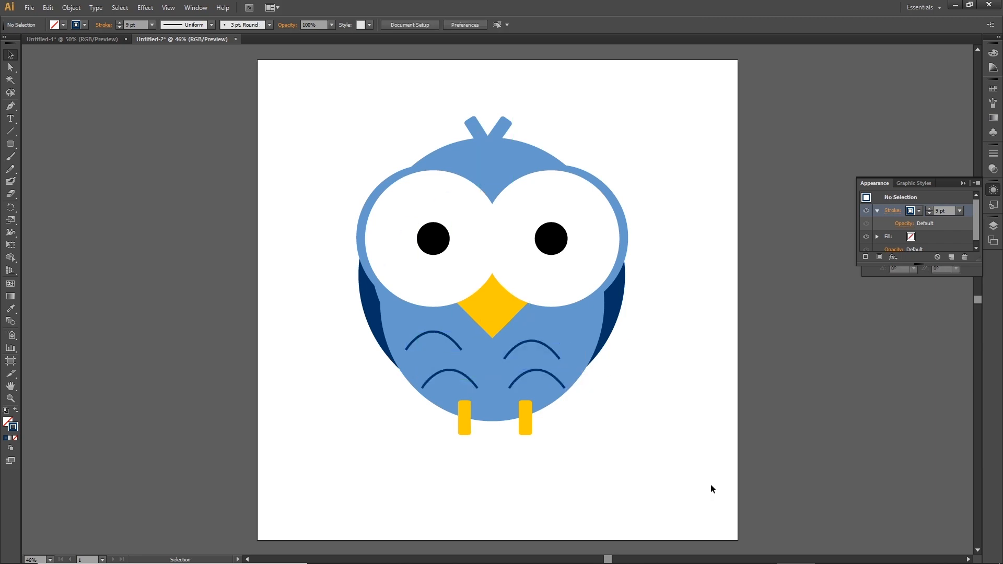
left_click_drag(536, 345, 551, 349)
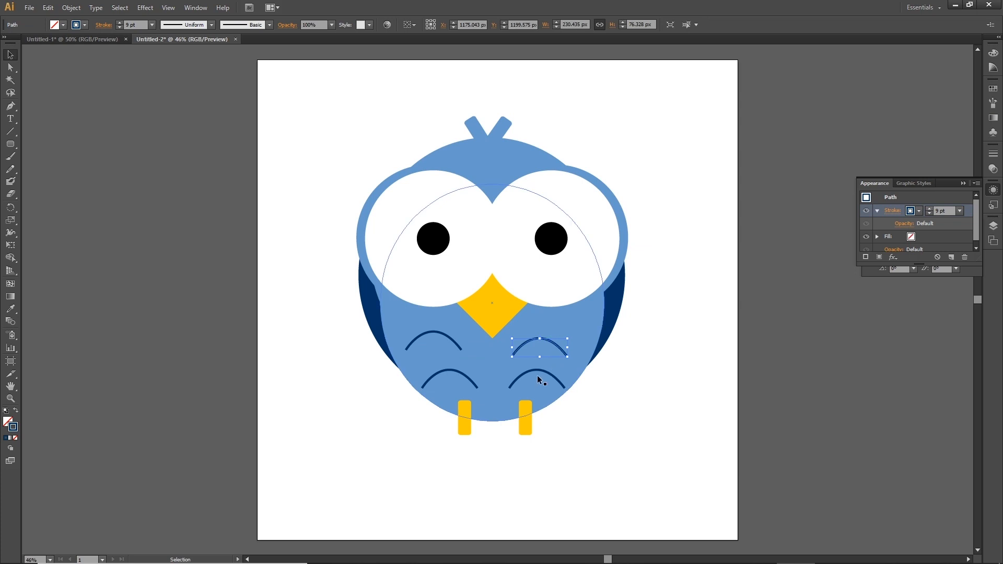
left_click(712, 466)
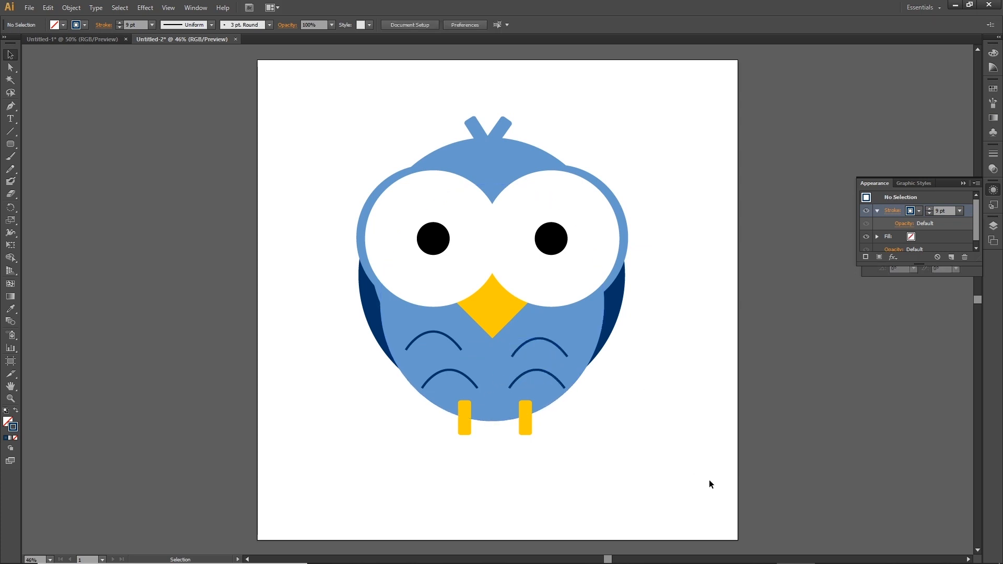
Undo the last four changes to the belly arcs.
key("ctrl+z")
key("ctrl+z")
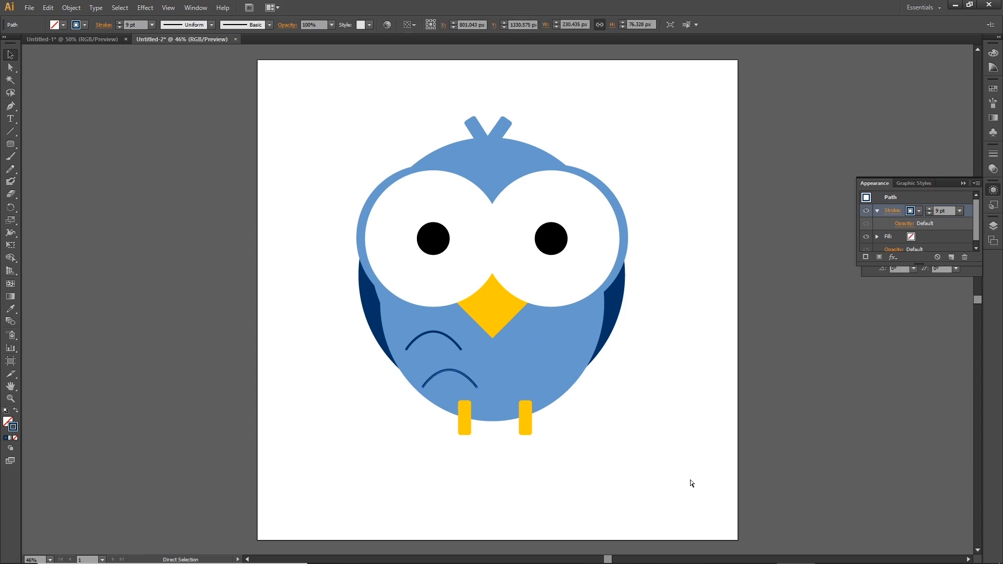
key("ctrl+z")
key("ctrl+z")
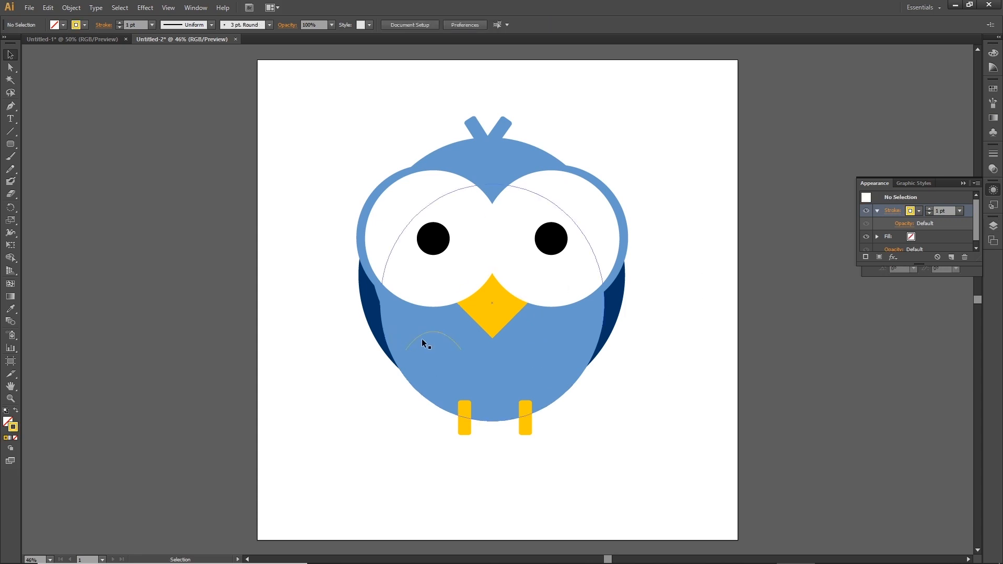
Select the remaining belly arc and delete it.
left_click(421, 336)
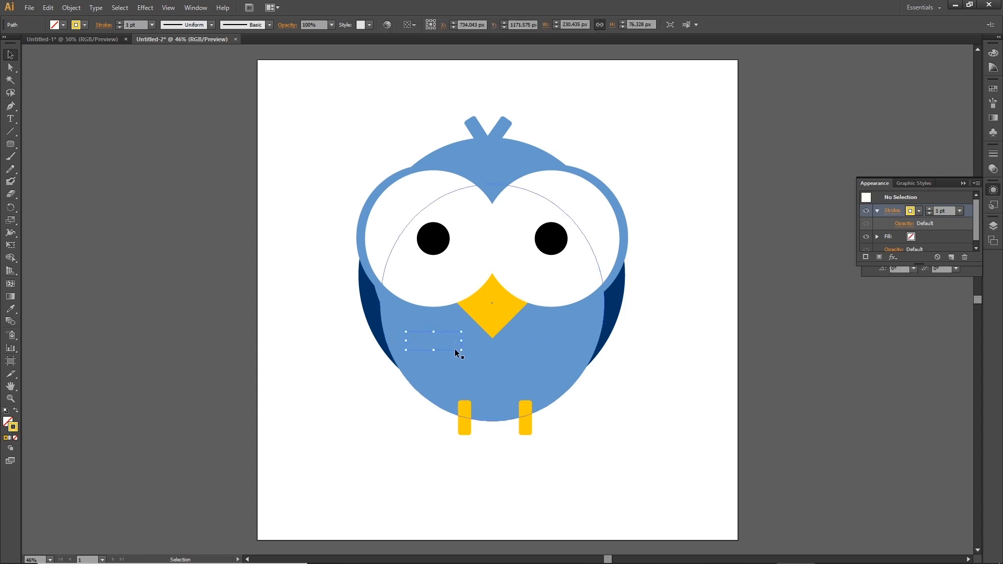
key("Delete")
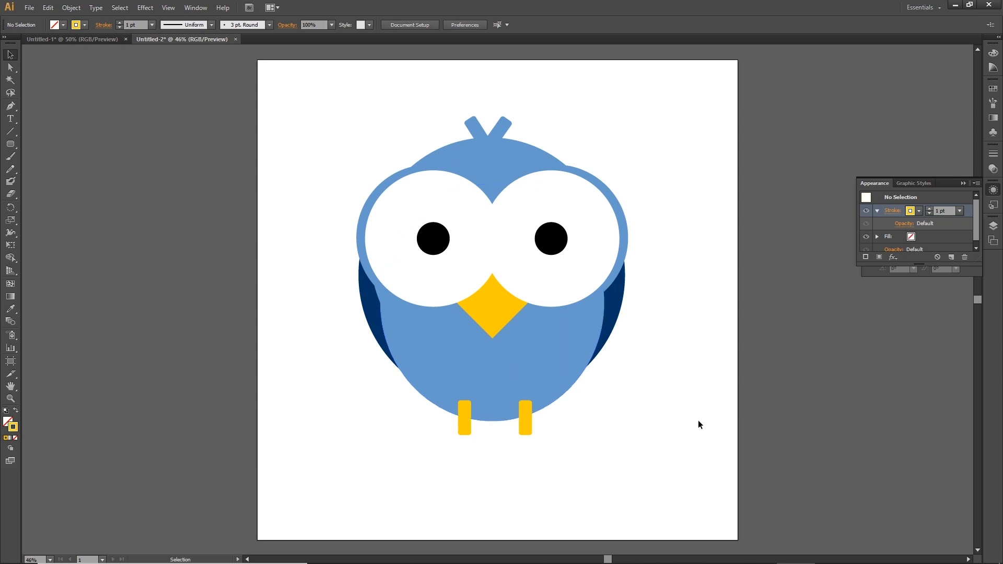